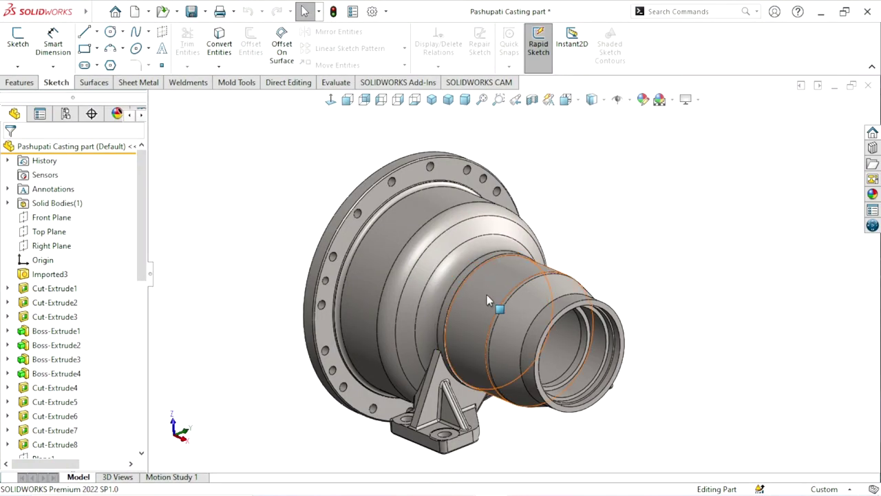
Orbit and zoom around the casting to inspect its flange and bore.
scroll(487, 302, "down", 2)
mouse_move(486, 302)
middle_mouse_down()
mouse_move(468, 325)
mouse_move(472, 356)
middle_mouse_up()
scroll(472, 355, "up", 3)
scroll(450, 307, "down", 2)
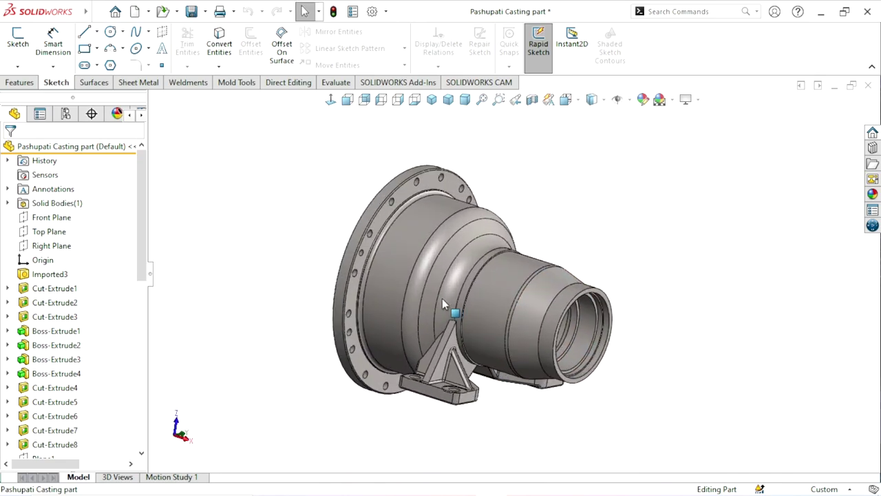
scroll(450, 307, "down", 2)
middle_click_drag(578, 276, 531, 294)
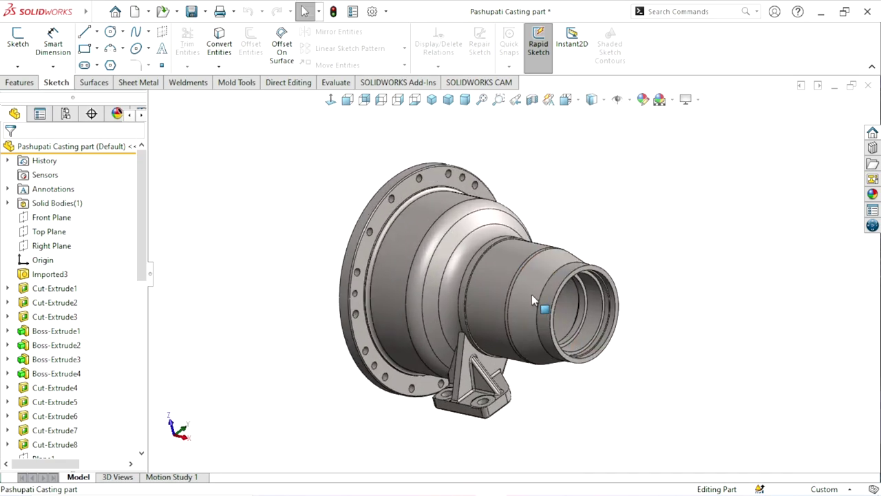
scroll(532, 294, "down", 2)
scroll(559, 300, "up", 3)
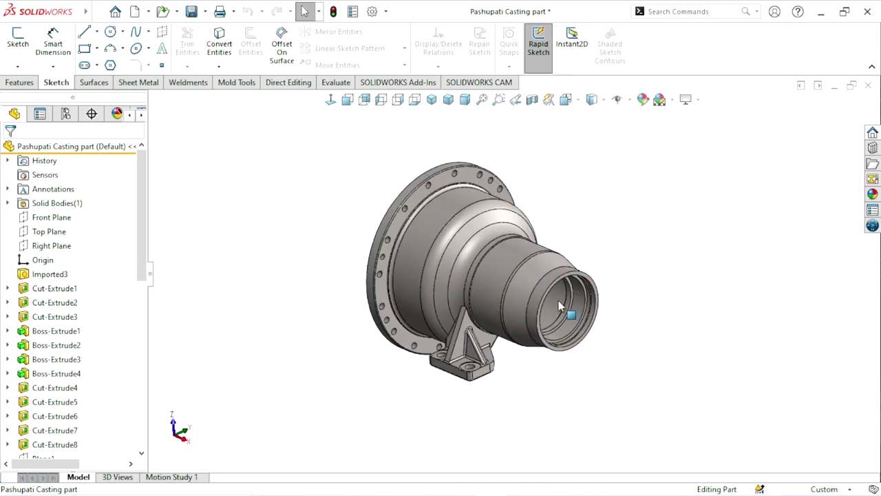
scroll(510, 263, "down", 3)
mouse_move(510, 265)
middle_mouse_down()
mouse_move(565, 249)
mouse_move(476, 252)
mouse_move(507, 271)
mouse_move(598, 248)
mouse_move(496, 289)
middle_mouse_up()
scroll(466, 268, "down", 2)
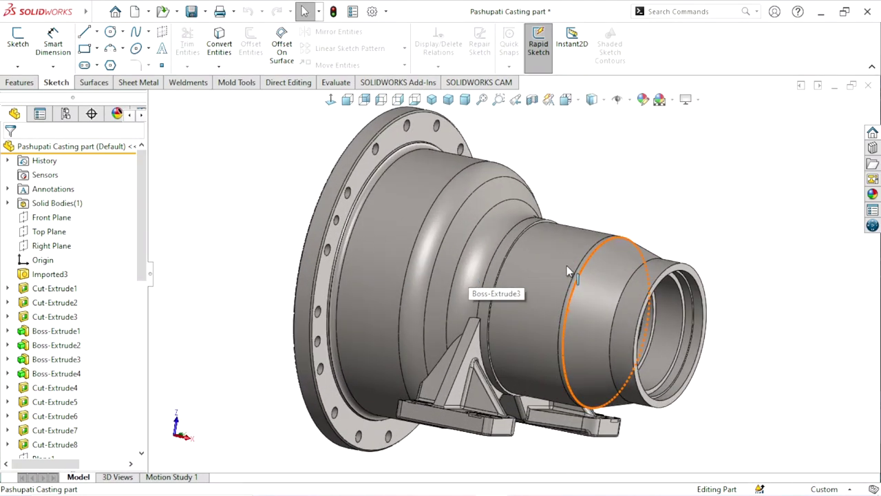
middle_click_drag(567, 265, 514, 265)
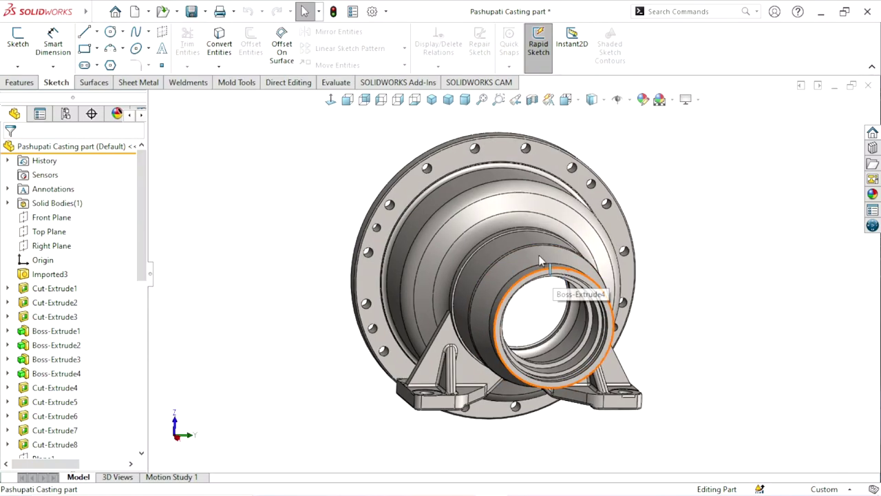
mouse_move(675, 232)
middle_mouse_down()
mouse_move(594, 228)
mouse_move(605, 239)
mouse_move(612, 290)
mouse_move(567, 284)
mouse_move(531, 326)
middle_mouse_up()
scroll(566, 275, "down", 2)
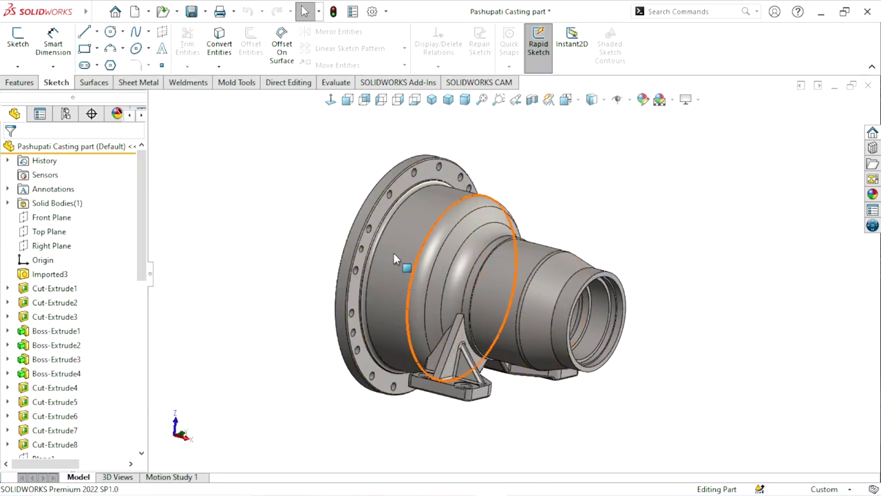
With the Features tools showing, orbit to view the flange edge-on and front-on.
left_click(21, 82)
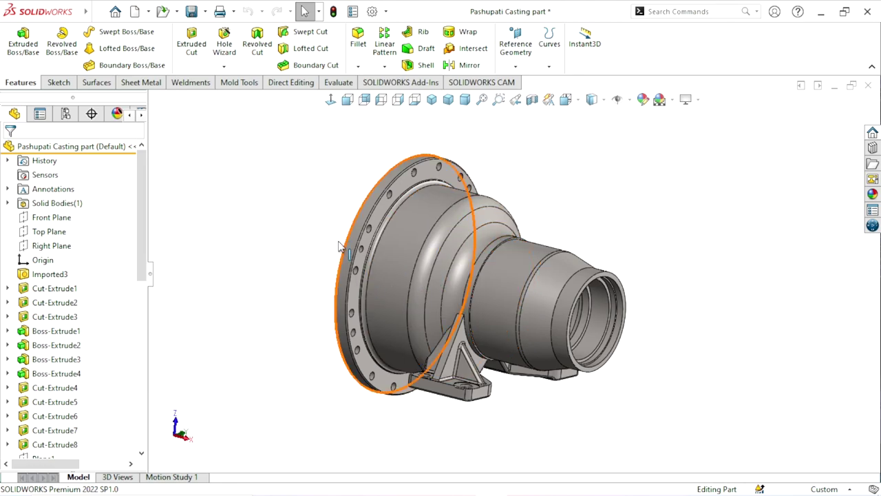
mouse_move(337, 249)
middle_mouse_down()
mouse_move(352, 246)
mouse_move(374, 305)
mouse_move(310, 328)
middle_mouse_up()
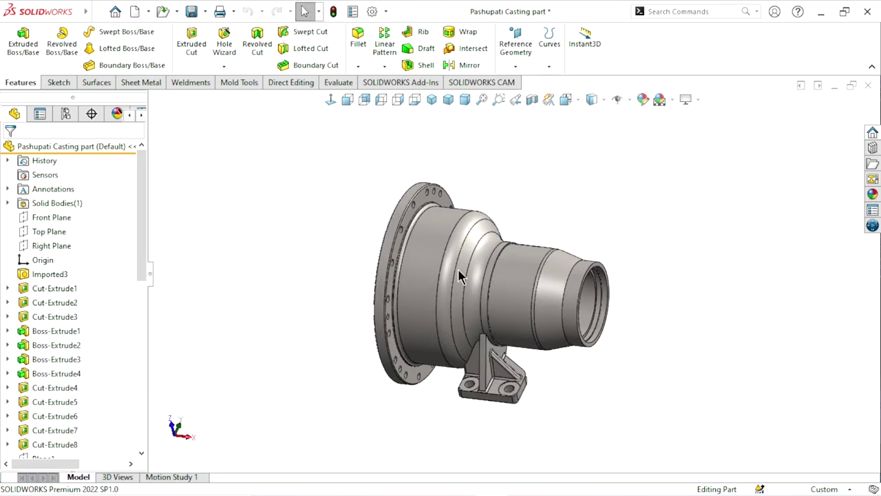
mouse_move(523, 270)
middle_mouse_down()
mouse_move(535, 305)
mouse_move(488, 276)
mouse_move(542, 283)
mouse_move(517, 340)
mouse_move(512, 305)
mouse_move(633, 289)
mouse_move(536, 278)
mouse_move(551, 319)
mouse_move(535, 271)
middle_mouse_up()
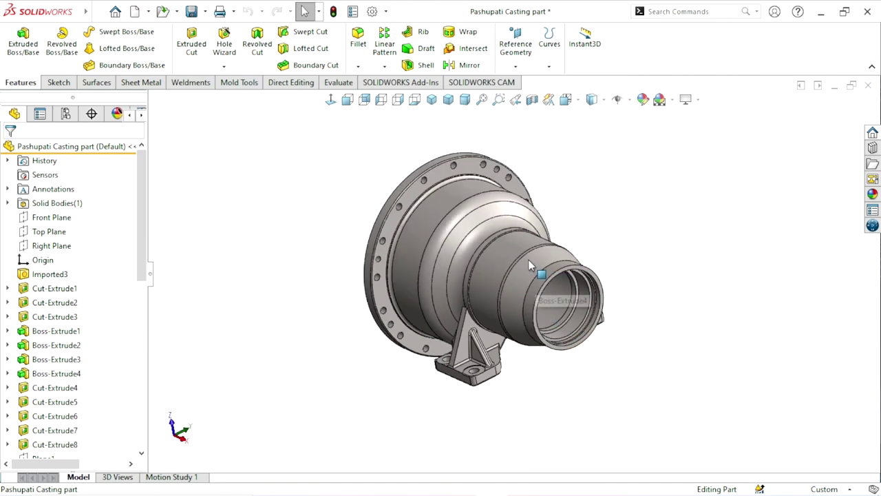
scroll(509, 240, "down", 2)
scroll(506, 279, "up", 3)
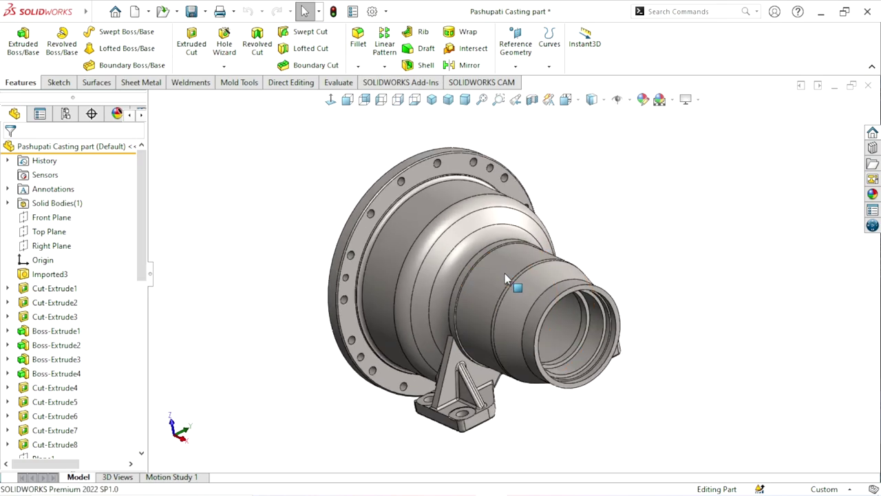
mouse_move(477, 302)
middle_mouse_down()
mouse_move(588, 260)
mouse_move(447, 275)
mouse_move(494, 279)
middle_mouse_up()
scroll(494, 279, "up", 2)
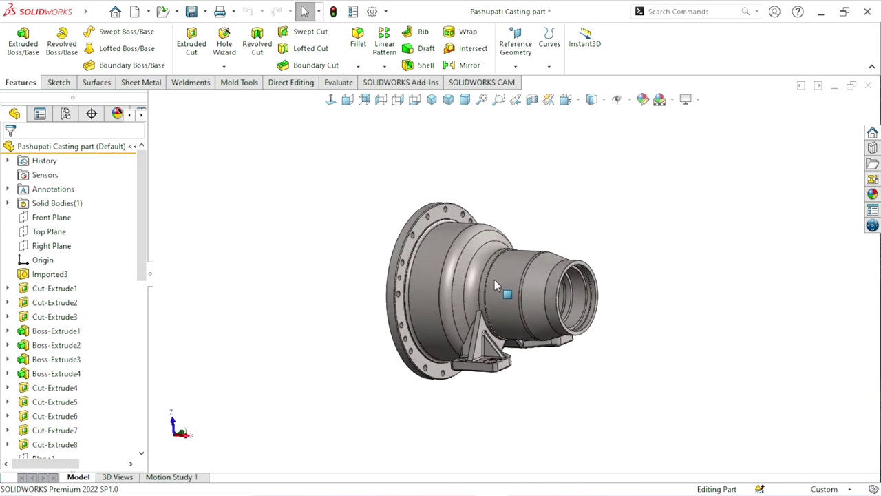
scroll(494, 279, "down", 3)
mouse_move(568, 271)
middle_mouse_down()
mouse_move(472, 279)
mouse_move(556, 315)
middle_mouse_up()
scroll(511, 333, "up", 3)
scroll(511, 333, "down", 1)
scroll(503, 295, "down", 1)
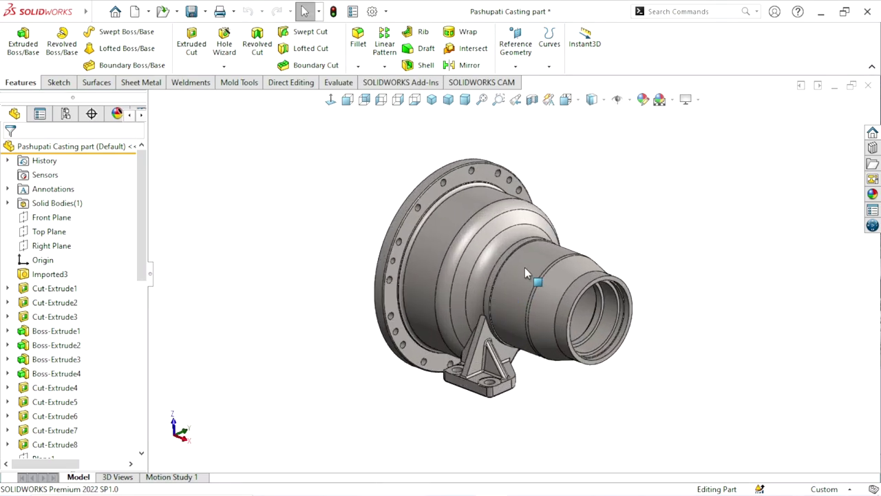
scroll(524, 267, "down", 1)
scroll(523, 262, "down", 1)
With the Sketch tools showing, orbit the casting through three-quarter, side and rear views.
left_click(55, 84)
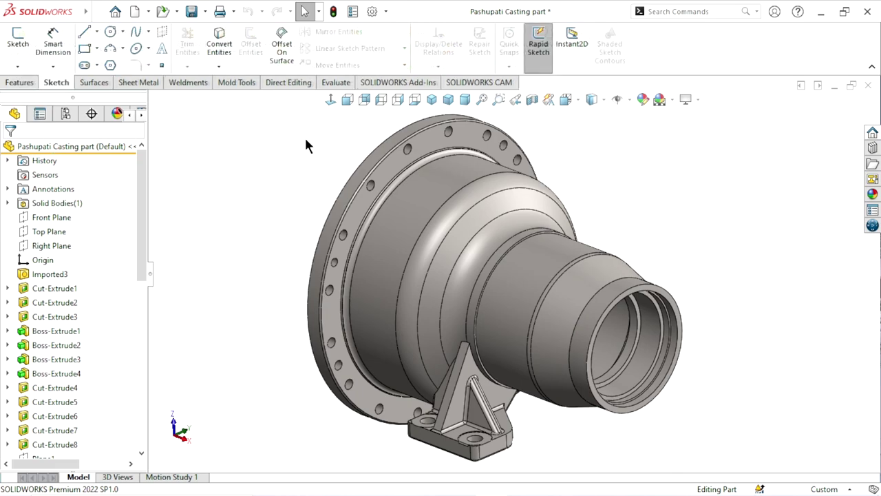
mouse_move(635, 274)
middle_mouse_down()
mouse_move(580, 269)
mouse_move(590, 305)
mouse_move(629, 309)
mouse_move(500, 296)
mouse_move(530, 291)
mouse_move(496, 279)
mouse_move(519, 282)
mouse_move(502, 296)
mouse_move(522, 272)
mouse_move(508, 272)
middle_mouse_up()
mouse_move(625, 246)
middle_mouse_down()
mouse_move(606, 259)
mouse_move(574, 257)
mouse_move(480, 293)
middle_mouse_up()
scroll(462, 268, "down", 3)
scroll(508, 275, "up", 1)
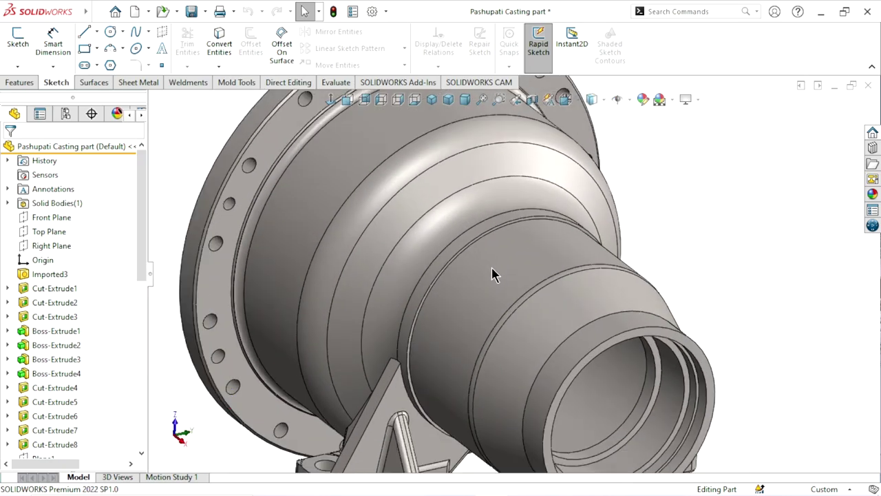
scroll(544, 269, "up", 2)
mouse_move(624, 278)
middle_mouse_down()
mouse_move(462, 236)
mouse_move(498, 282)
mouse_move(614, 332)
middle_mouse_up()
scroll(592, 317, "up", 1)
scroll(526, 305, "down", 3)
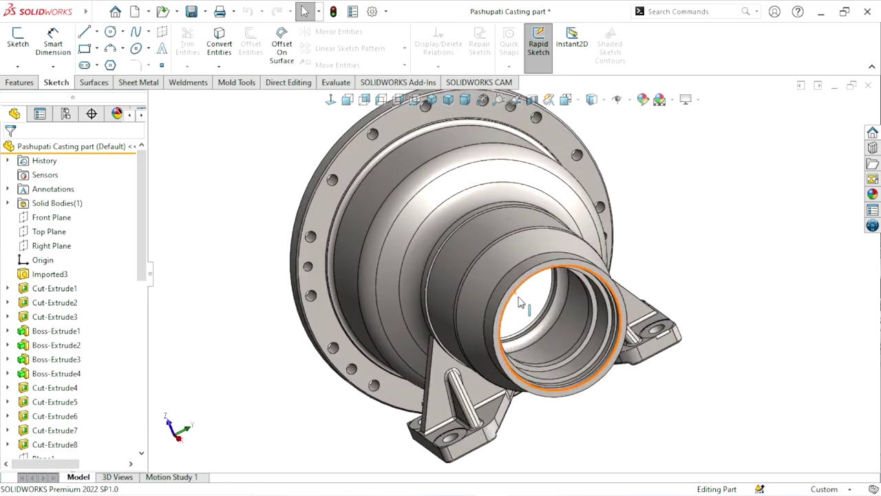
scroll(574, 276, "up", 2)
scroll(599, 272, "down", 2)
middle_click_drag(600, 273, 551, 290)
scroll(550, 289, "up", 2)
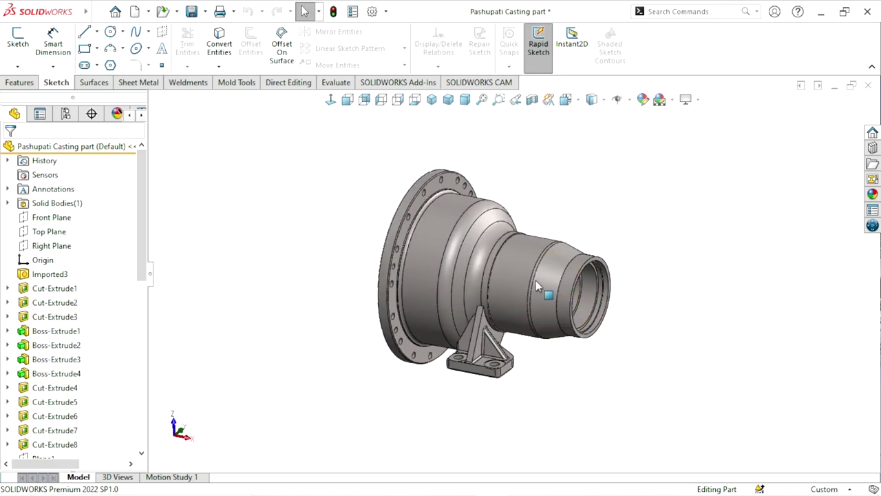
scroll(619, 262, "down", 2)
mouse_move(626, 275)
middle_mouse_down()
mouse_move(476, 276)
mouse_move(569, 276)
mouse_move(622, 298)
middle_mouse_up()
scroll(515, 318, "down", 3)
scroll(494, 282, "up", 3)
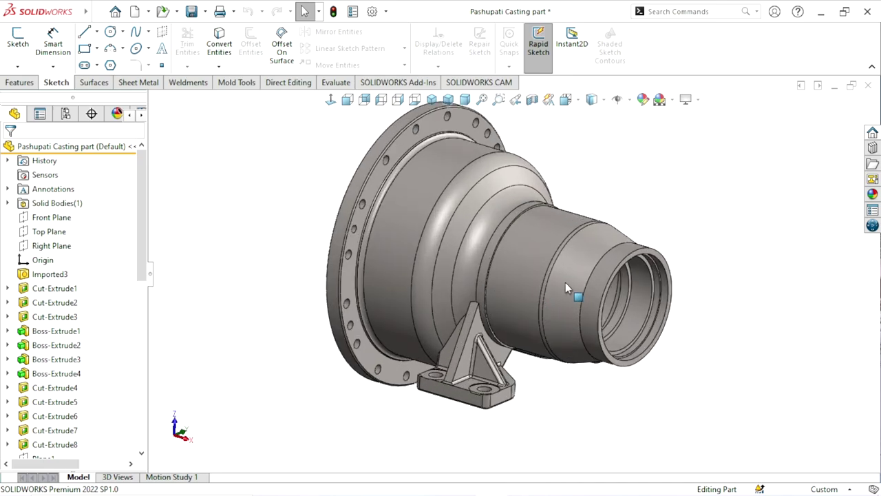
middle_click_drag(565, 282, 527, 274)
scroll(568, 256, "down", 3)
scroll(568, 256, "up", 3)
scroll(531, 272, "up", 2)
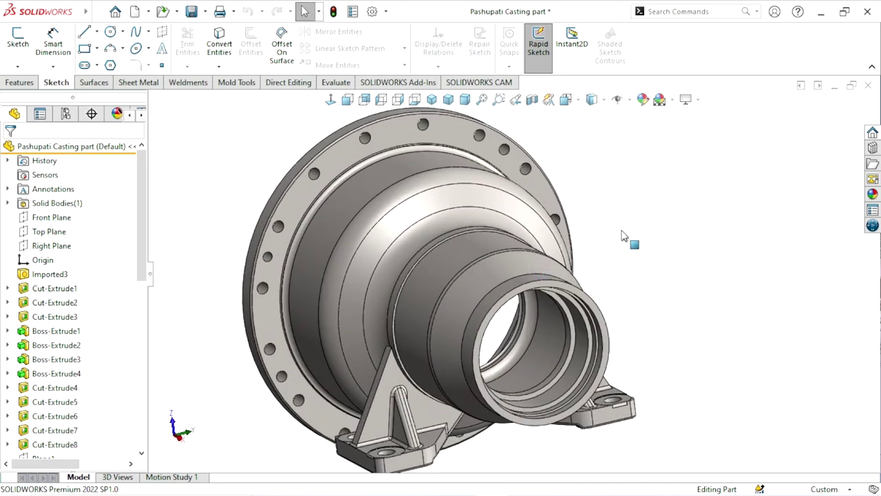
mouse_move(625, 238)
middle_mouse_down()
mouse_move(512, 265)
mouse_move(557, 265)
mouse_move(458, 299)
middle_mouse_up()
scroll(458, 298, "down", 3)
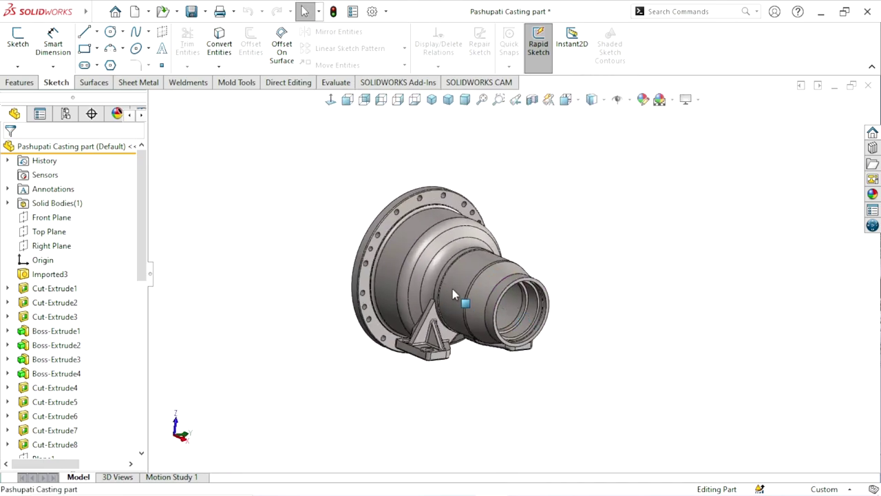
scroll(459, 299, "up", 3)
mouse_move(556, 287)
middle_mouse_down()
mouse_move(530, 247)
mouse_move(527, 271)
middle_mouse_up()
scroll(563, 247, "down", 3)
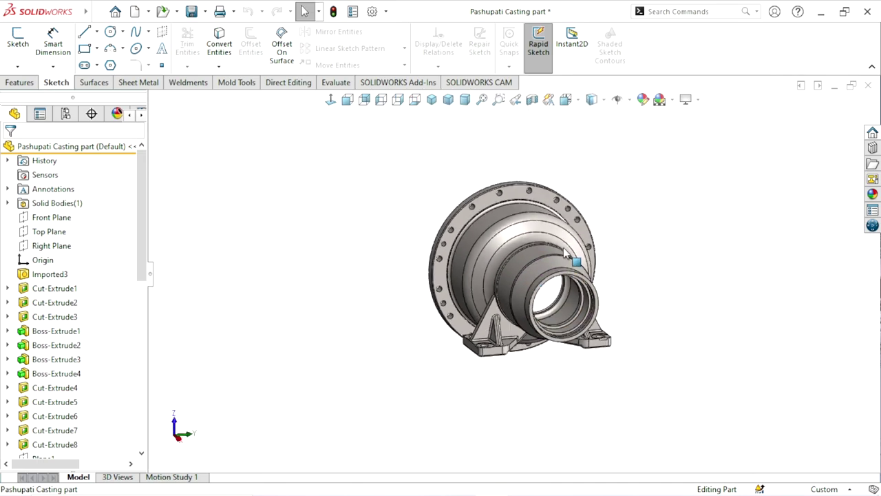
scroll(513, 281, "up", 2)
scroll(546, 300, "up", 2)
scroll(547, 300, "down", 3)
scroll(585, 265, "up", 4)
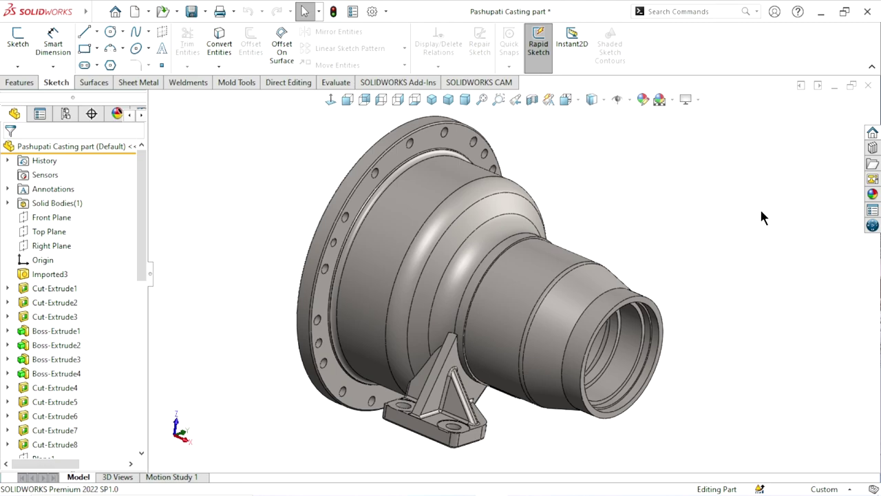
Drag Polished Steel from the Metal appearances library onto the casting.
left_click(871, 195)
left_click(721, 124)
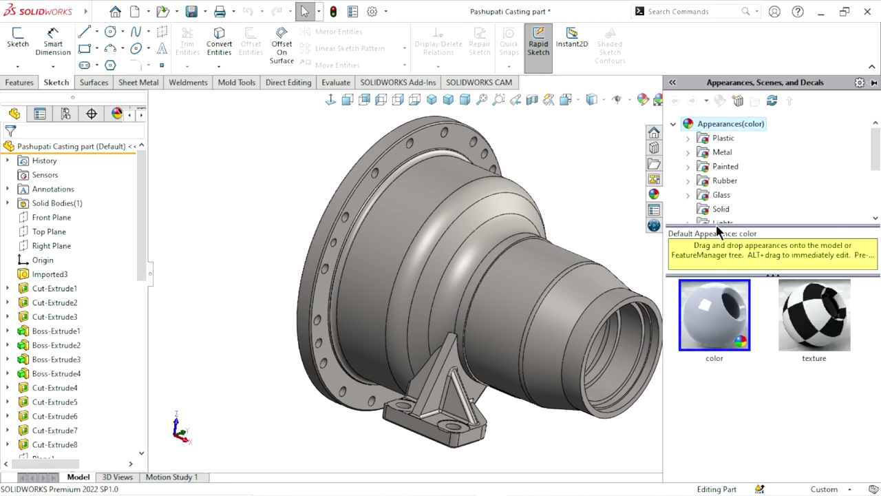
left_click(723, 157)
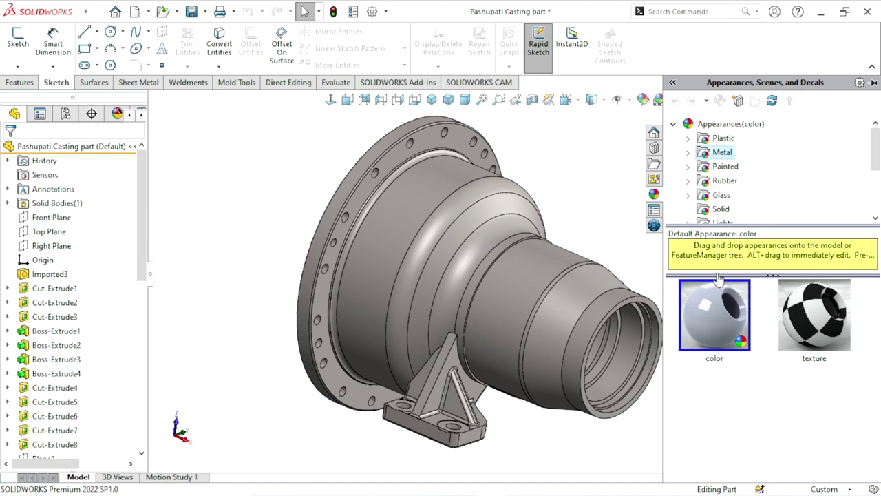
left_click_drag(678, 332, 507, 271)
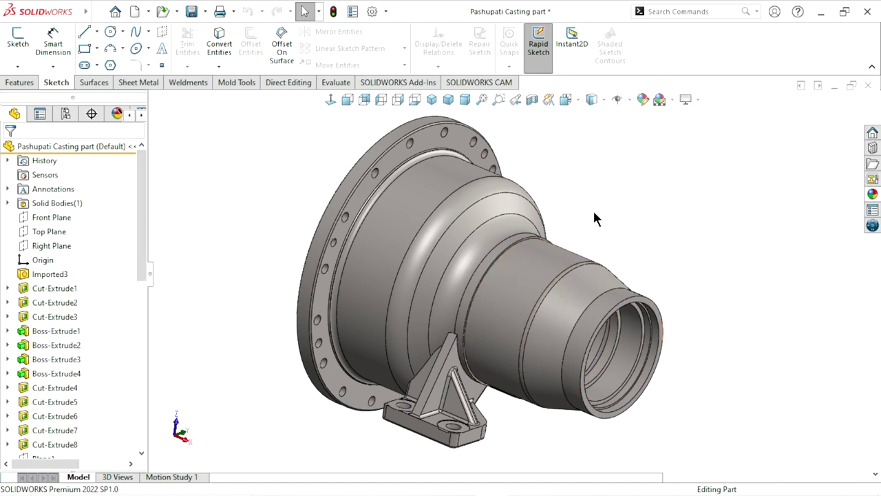
left_click(873, 195)
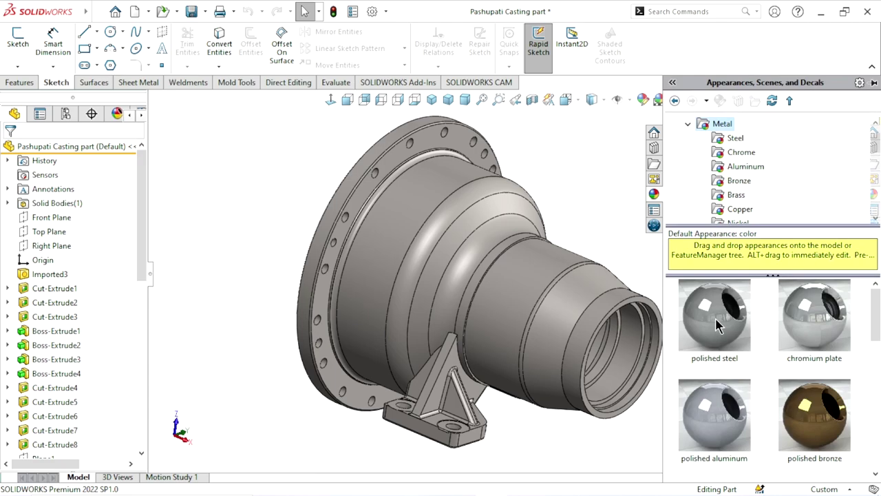
left_click_drag(718, 314, 521, 299)
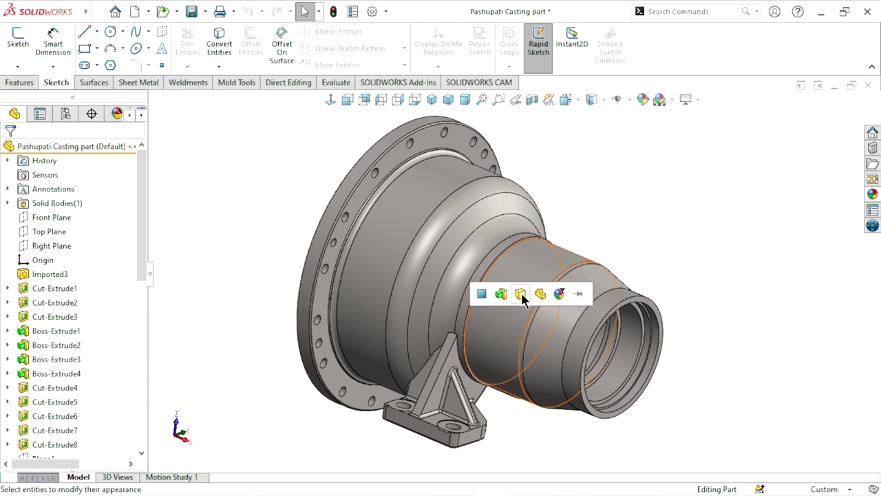
left_click(873, 196)
mouse_move(714, 315)
left_mouse_down()
mouse_move(532, 283)
mouse_move(586, 285)
left_mouse_up()
mouse_move(586, 284)
middle_mouse_down()
mouse_move(599, 306)
mouse_move(563, 266)
mouse_move(625, 252)
middle_mouse_up()
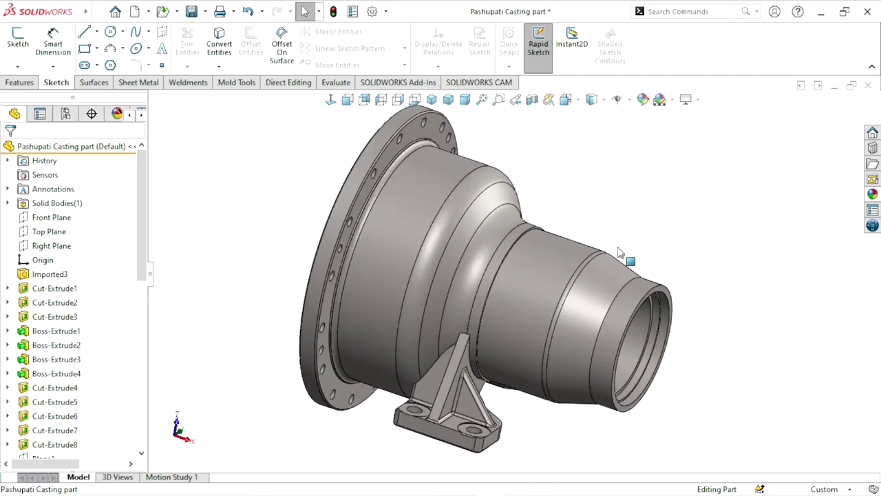
Turn on RealView Graphics and orbit the casting to check its finish.
left_click(696, 102)
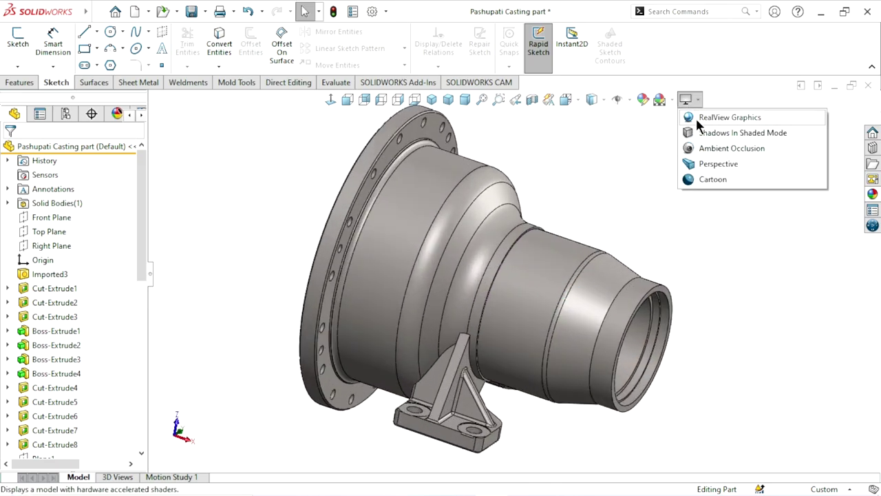
left_click(759, 115)
mouse_move(610, 231)
middle_mouse_down()
mouse_move(567, 229)
mouse_move(531, 269)
middle_mouse_up()
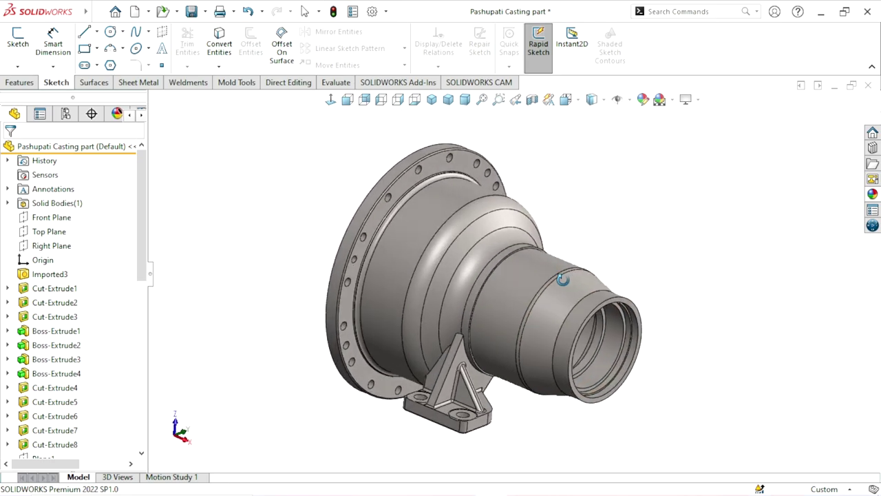
mouse_move(541, 298)
middle_mouse_down()
mouse_move(467, 290)
mouse_move(594, 240)
mouse_move(482, 241)
mouse_move(547, 307)
mouse_move(521, 252)
mouse_move(480, 286)
mouse_move(544, 315)
mouse_move(496, 322)
middle_mouse_up()
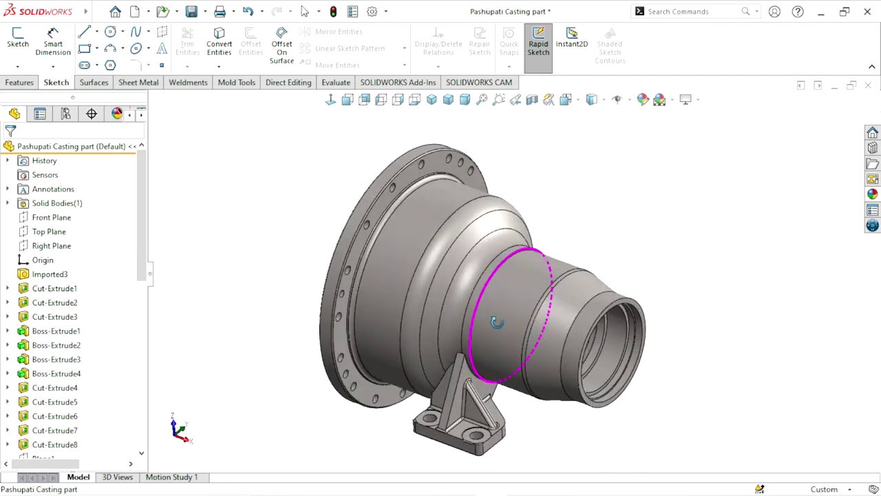
Toggle RealView Graphics again, zoom to check the casting, then open System Options.
left_click(697, 100)
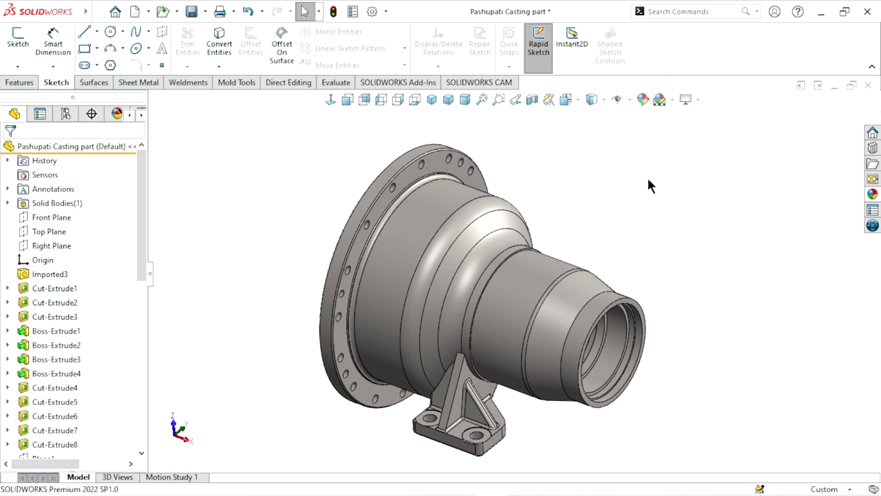
left_click(696, 101)
mouse_move(612, 269)
middle_mouse_down()
mouse_move(507, 255)
mouse_move(604, 262)
middle_mouse_up()
scroll(557, 313, "up", 3)
scroll(556, 313, "down", 3)
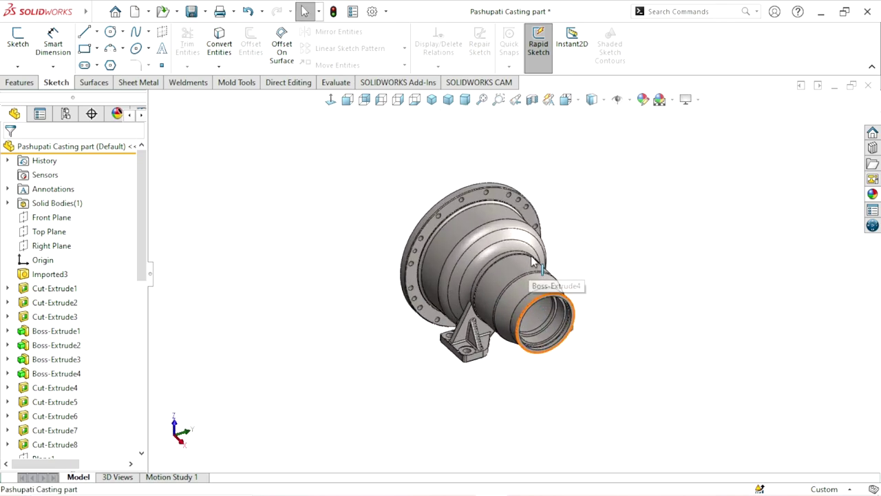
scroll(565, 304, "down", 2)
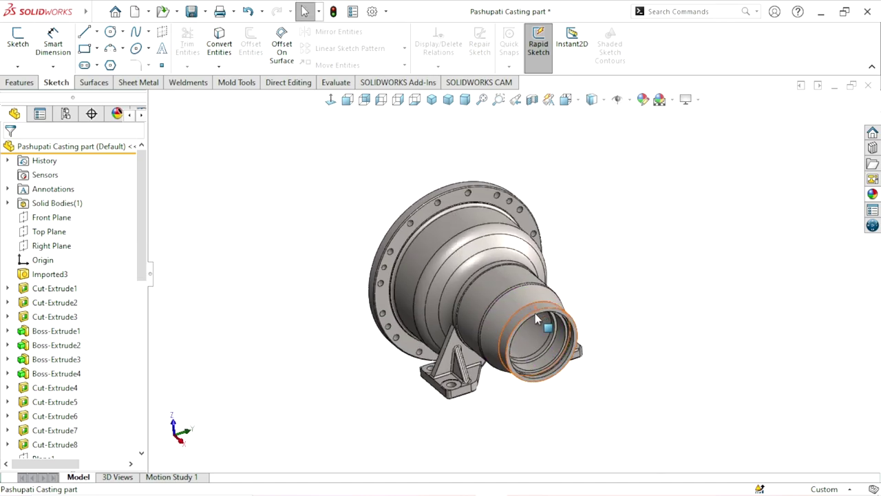
scroll(512, 286, "up", 2)
scroll(508, 280, "down", 3)
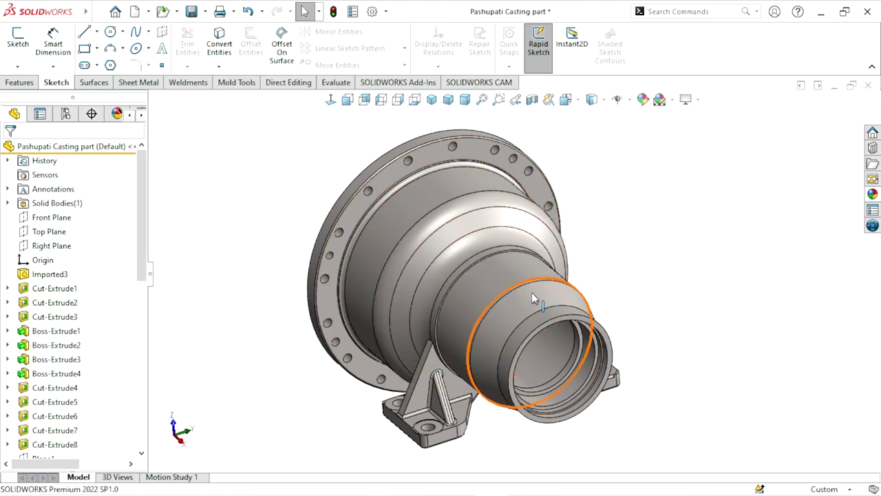
scroll(524, 292, "up", 1)
scroll(523, 291, "up", 2)
scroll(523, 292, "up", 2)
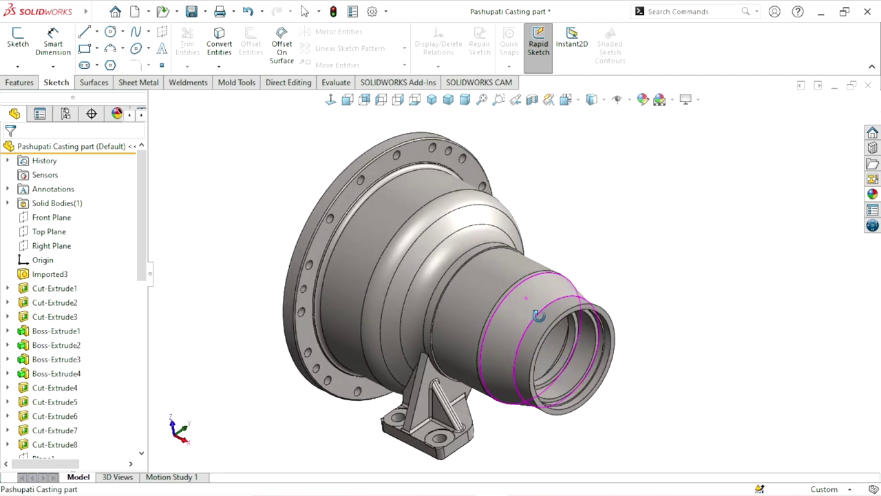
scroll(524, 292, "up", 1)
scroll(514, 272, "down", 4)
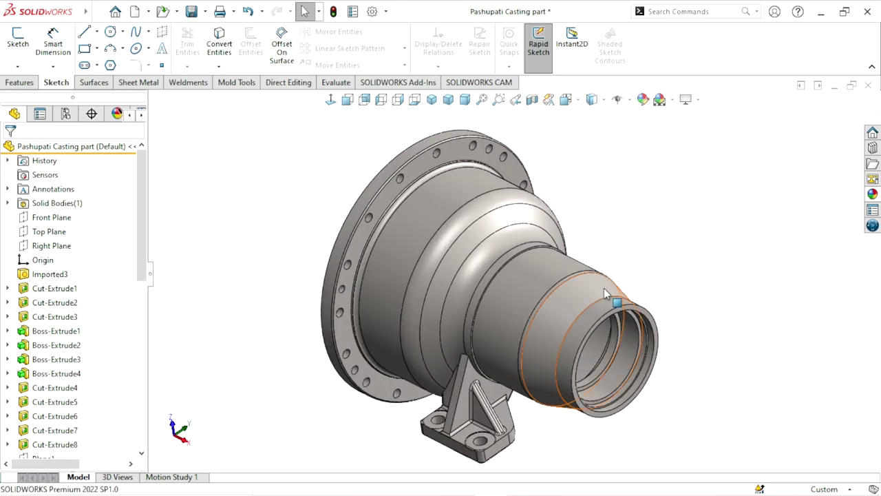
scroll(586, 294, "up", 1)
scroll(586, 294, "down", 1)
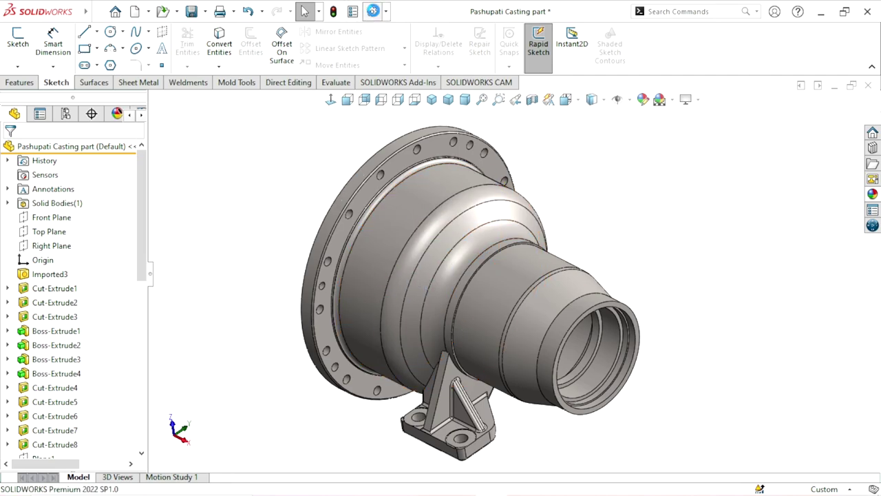
left_click(372, 11)
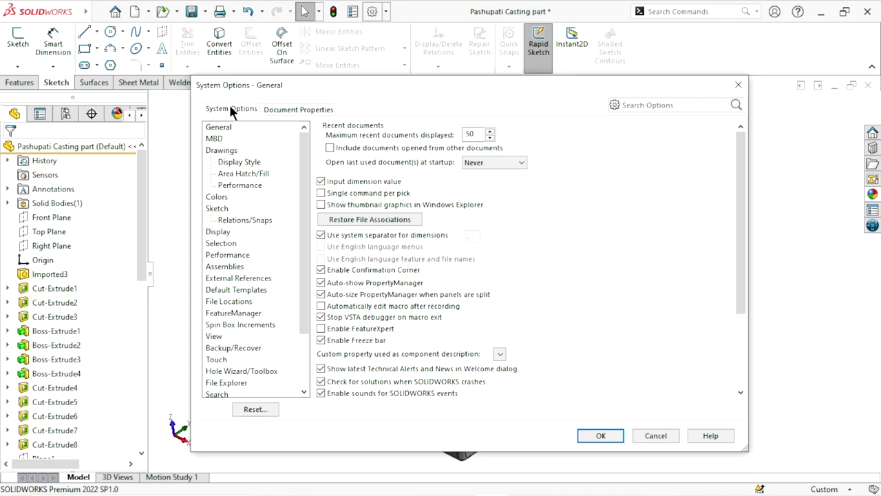
Check Enhanced graphics performance on the Performance page and confirm with OK.
left_click(227, 255)
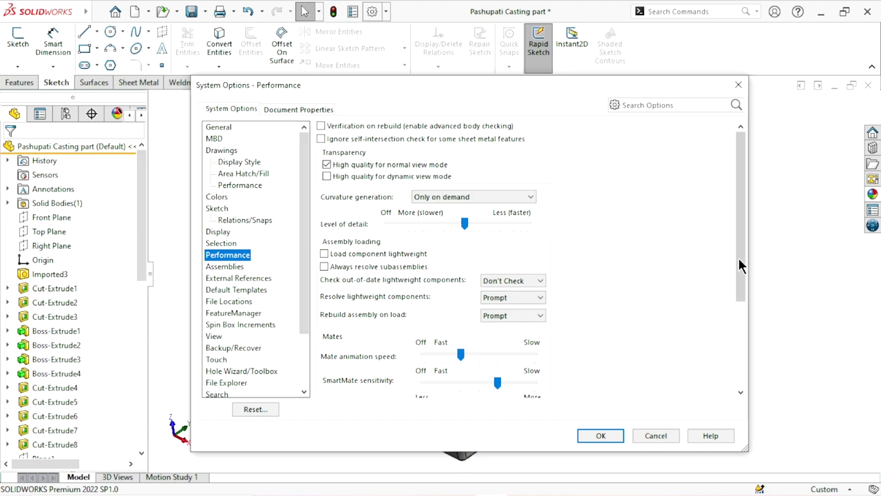
mouse_move(739, 259)
left_mouse_down()
mouse_move(742, 320)
mouse_move(747, 296)
left_mouse_up()
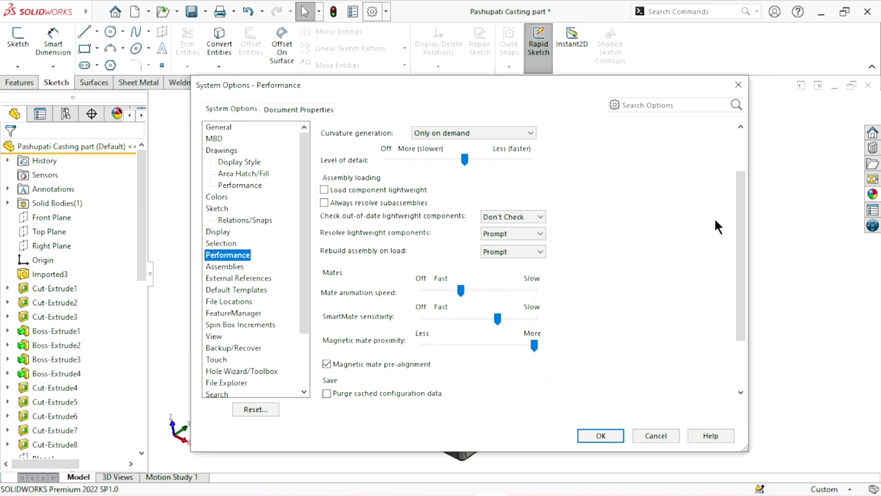
scroll(506, 276, "down", 1)
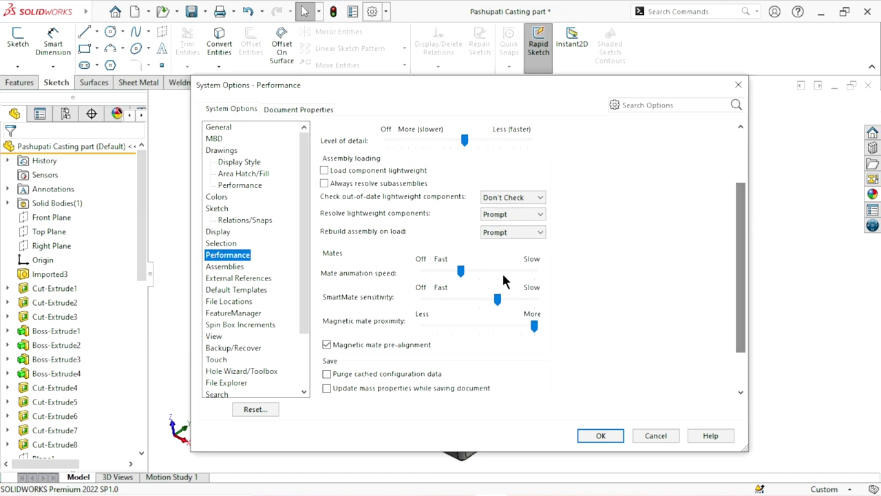
left_click_drag(742, 232, 743, 269)
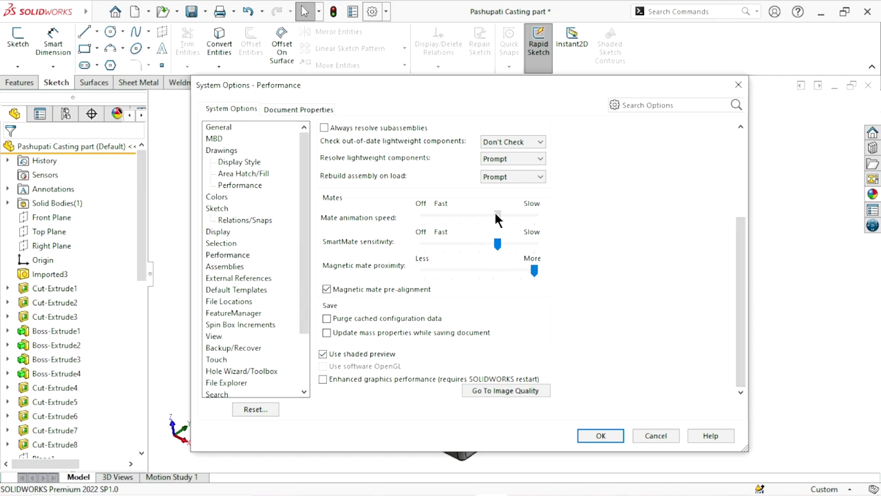
mouse_move(737, 269)
left_mouse_down()
mouse_move(738, 205)
mouse_move(738, 220)
left_mouse_up()
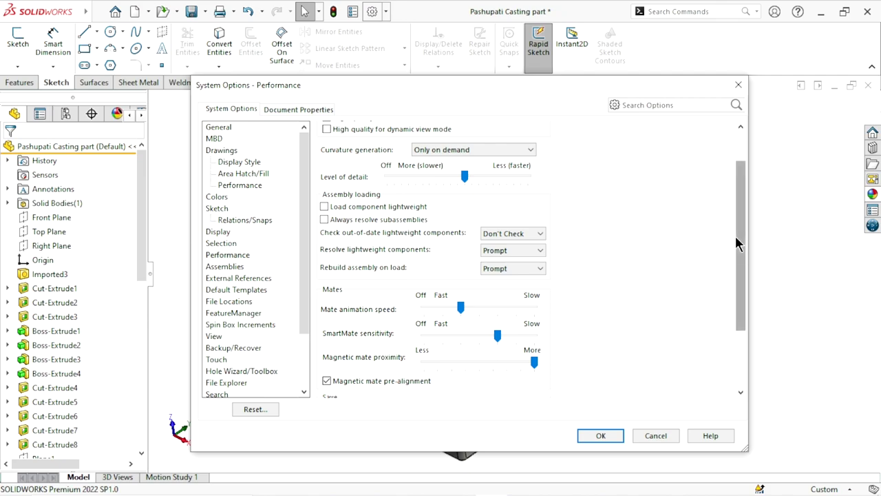
scroll(733, 237, "up", 1)
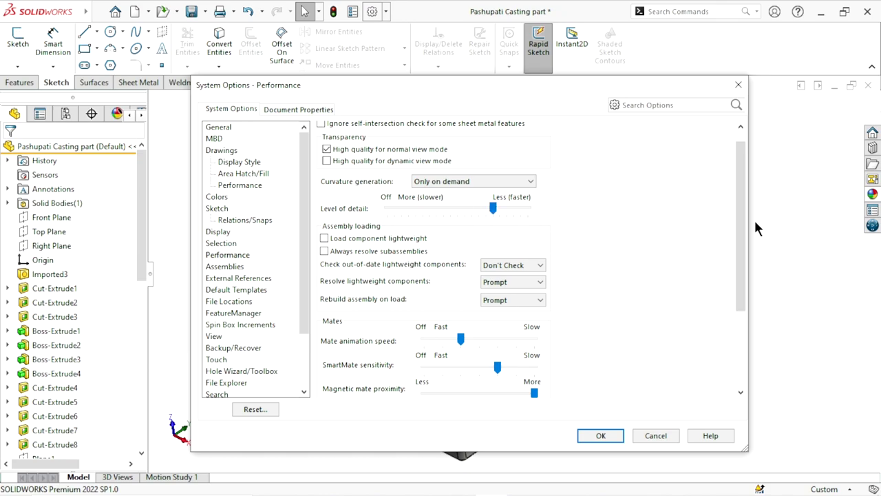
left_click_drag(741, 232, 723, 344)
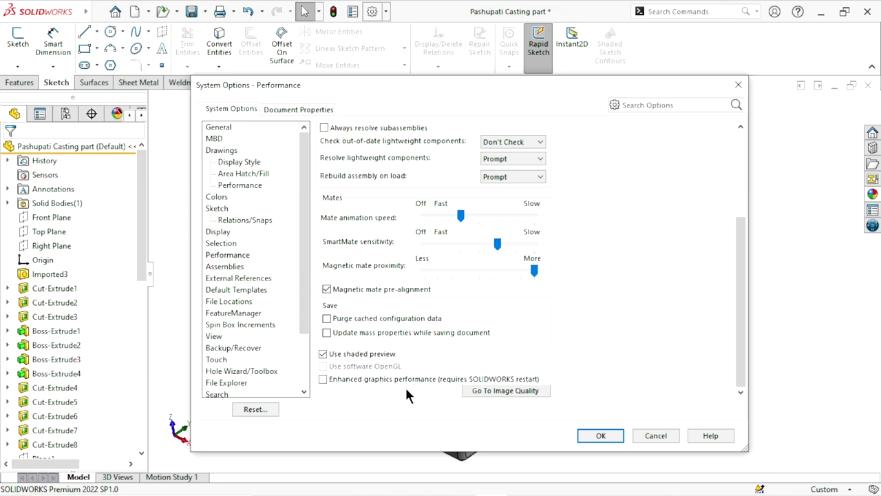
left_click(325, 380)
left_click(596, 441)
Close SOLIDWORKS, answering the prompt to save modified documents.
mouse_move(578, 344)
middle_mouse_down()
mouse_move(583, 304)
mouse_move(506, 255)
middle_mouse_up()
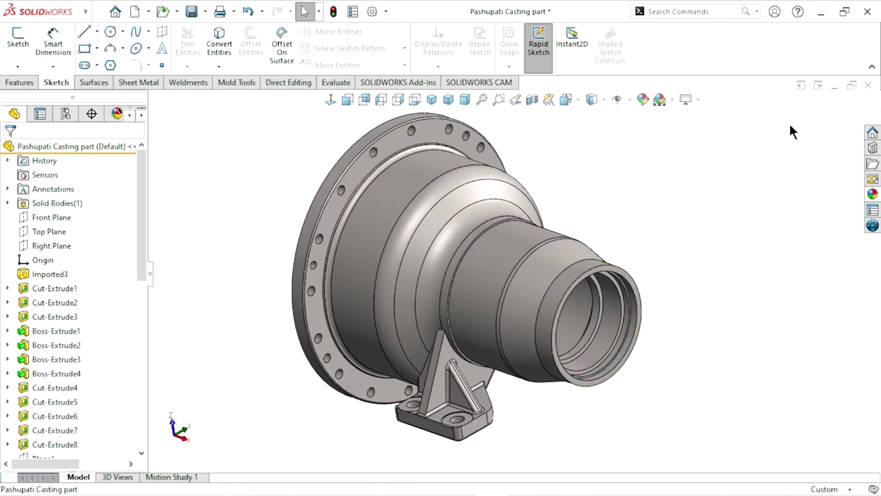
left_click(867, 13)
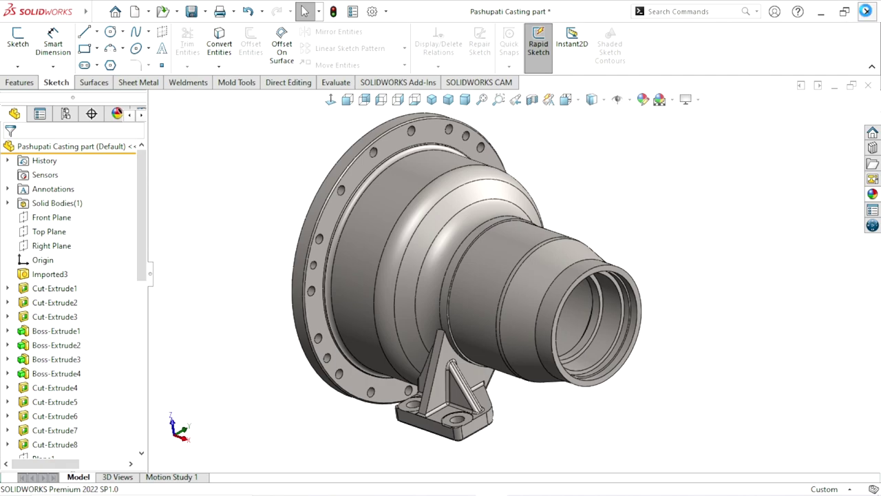
left_click(387, 265)
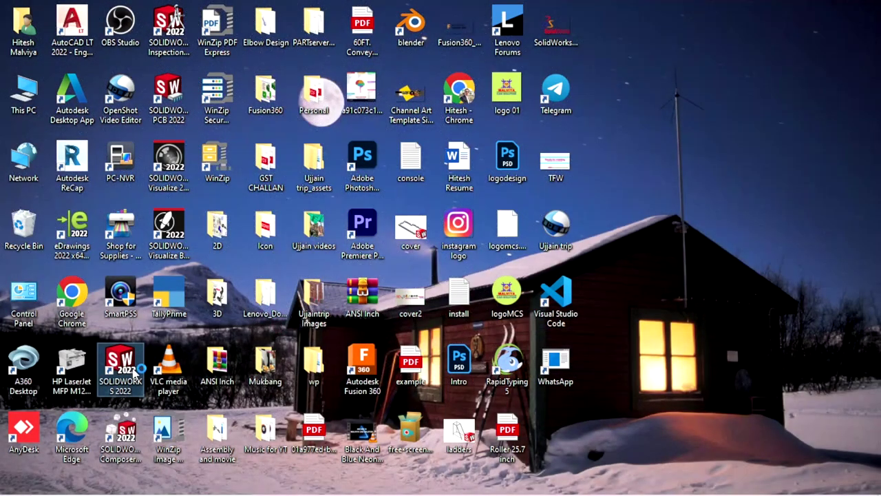
Launch SOLIDWORKS 2022 from its desktop shortcut.
double_click(134, 375)
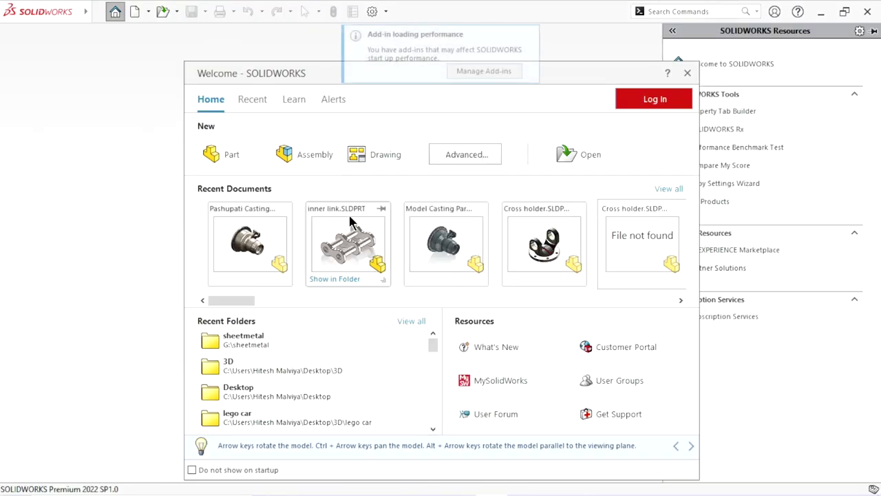
Dismiss the Welcome screen and add-in notice, then open Pashupati Casting from recent documents.
left_click(139, 227)
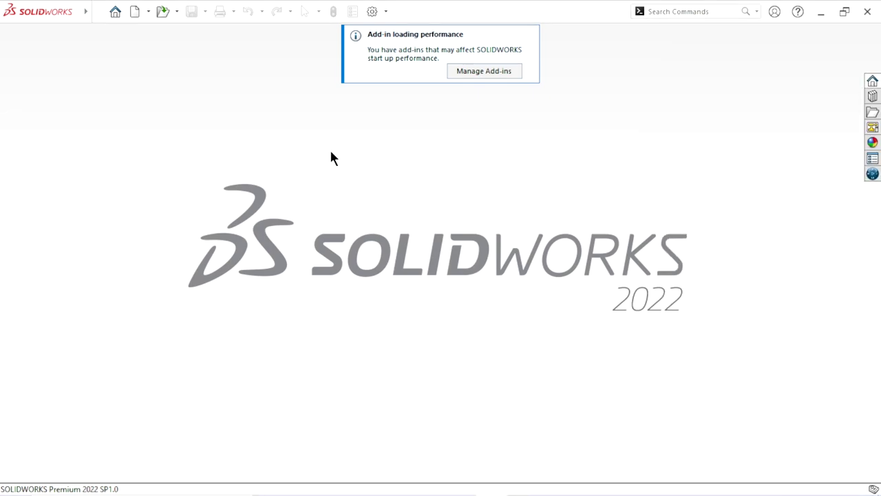
left_click(530, 35)
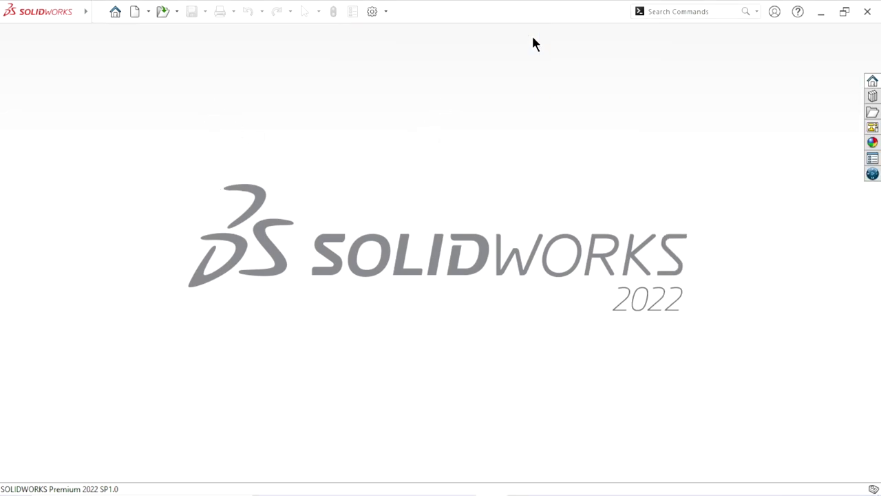
left_click(176, 11)
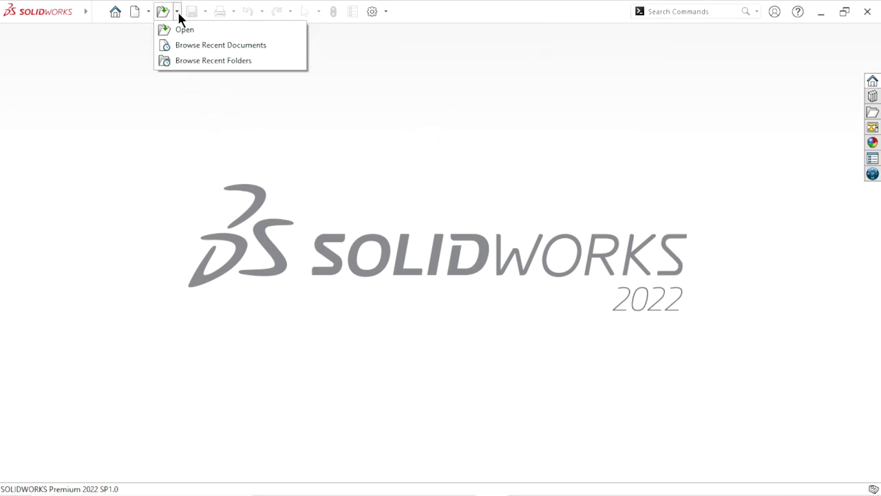
left_click(190, 44)
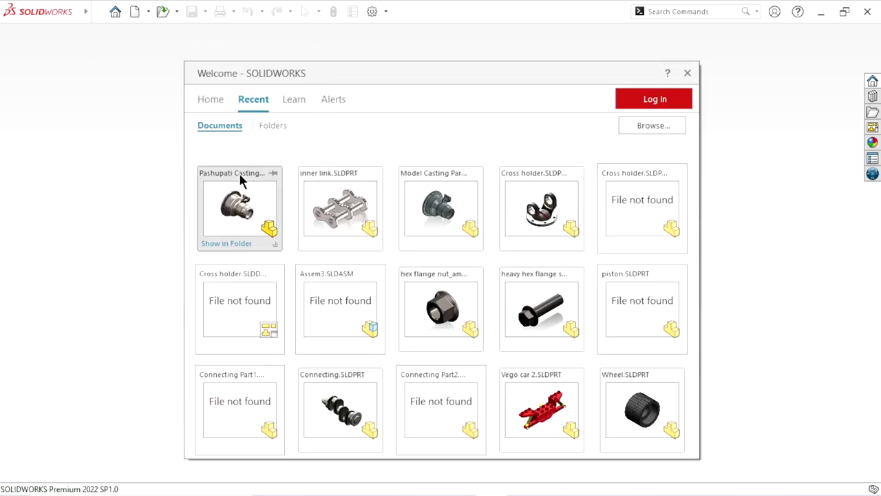
left_click(230, 191)
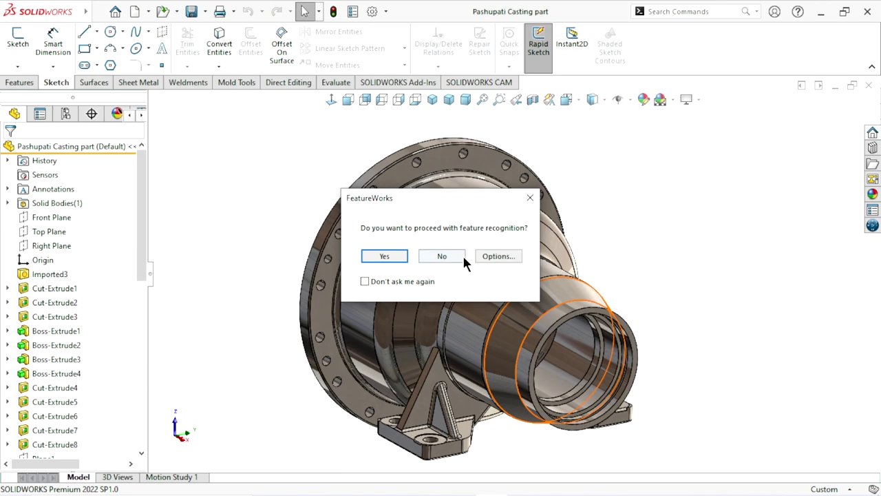
Decline FeatureWorks recognition and orbit the casting to view the flange face.
left_click(442, 257)
middle_click_drag(462, 256, 534, 288)
scroll(534, 289, "down", 2)
scroll(559, 332, "down", 2)
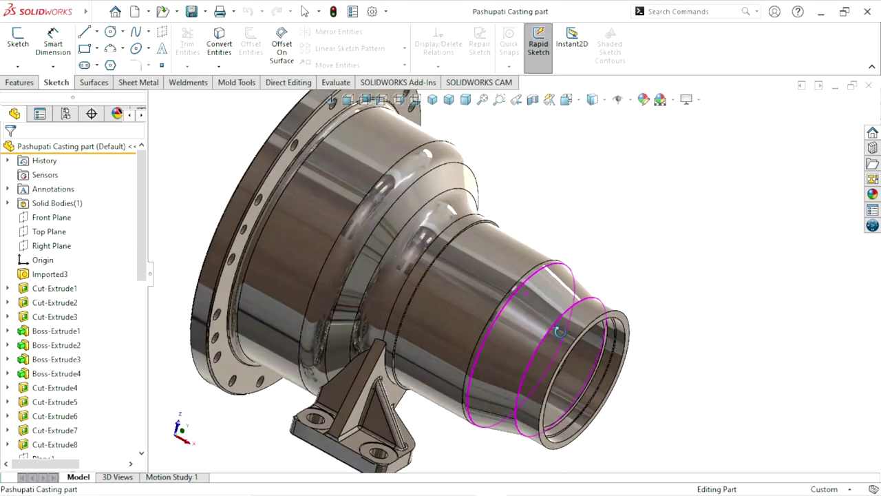
scroll(559, 332, "up", 2)
scroll(543, 344, "up", 3)
scroll(523, 303, "down", 5)
mouse_move(507, 256)
middle_mouse_down()
mouse_move(592, 241)
mouse_move(564, 288)
middle_mouse_up()
scroll(564, 279, "up", 2)
scroll(564, 278, "down", 3)
scroll(564, 288, "up", 2)
scroll(563, 288, "up", 1)
scroll(637, 268, "down", 4)
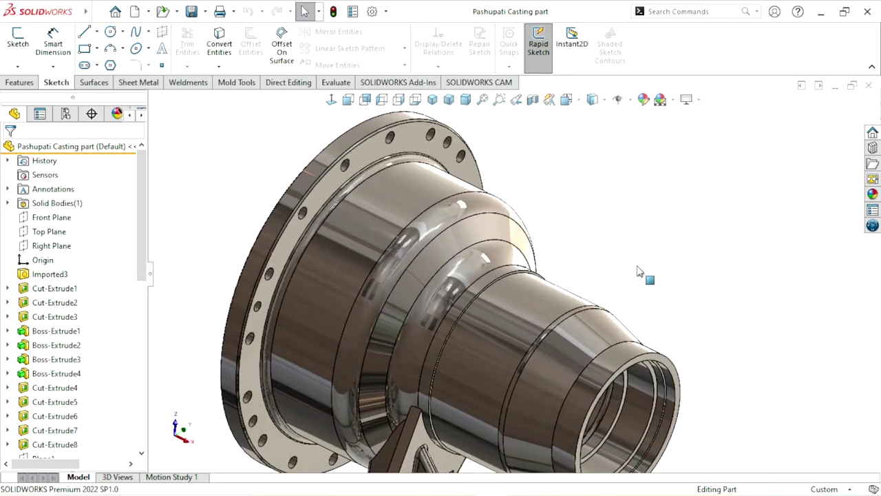
Turn off RealView Graphics and orbit the now grey-shaded casting.
left_click(699, 99)
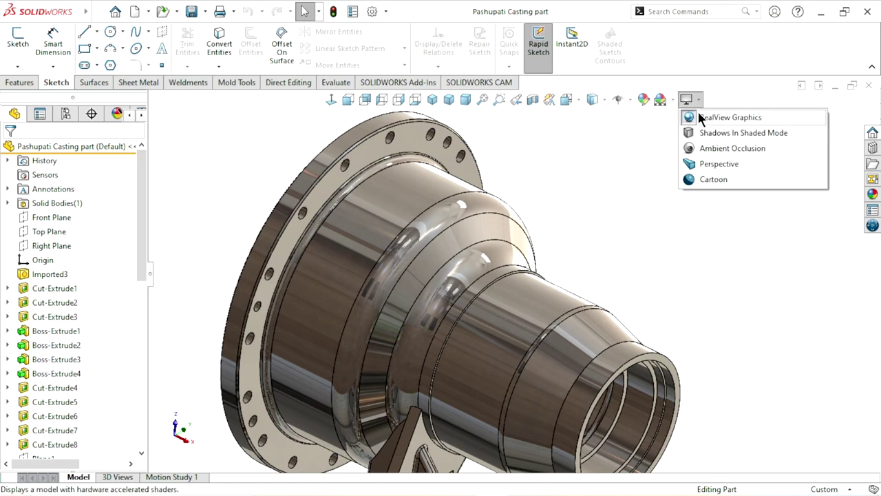
left_click(701, 119)
scroll(512, 294, "up", 2)
scroll(570, 289, "down", 3)
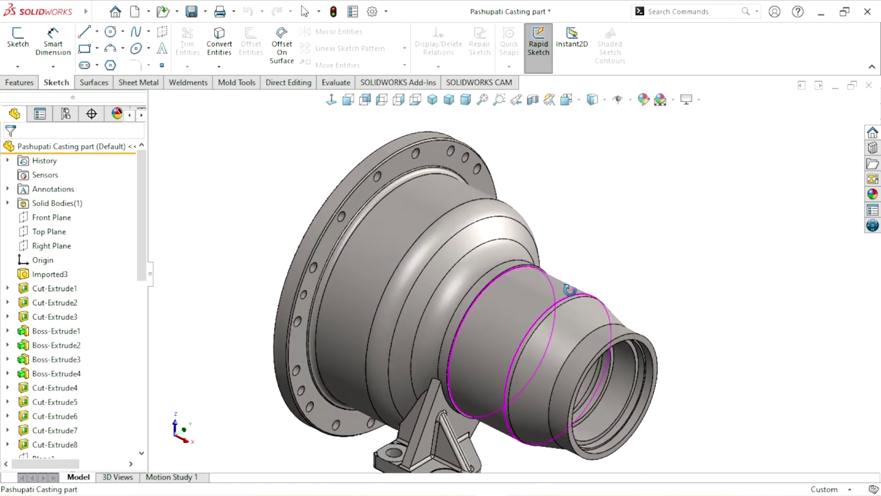
scroll(540, 303, "up", 2)
scroll(505, 297, "up", 1)
scroll(505, 297, "down", 3)
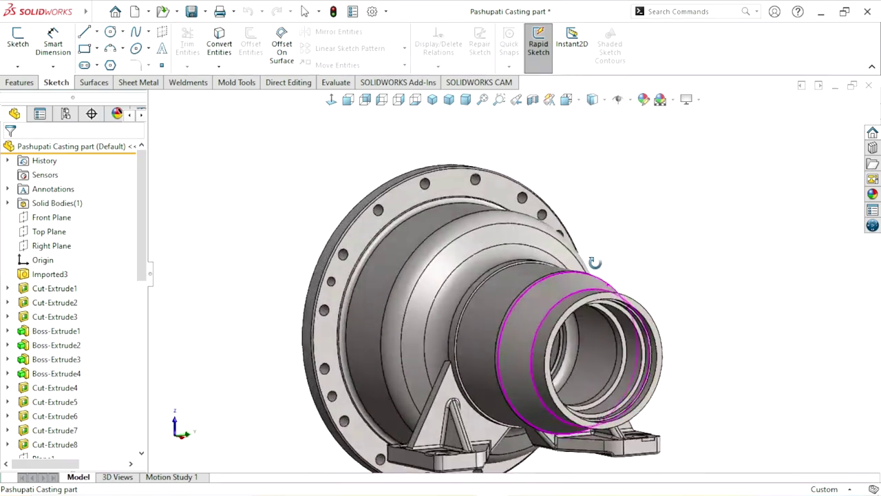
middle_click_drag(607, 285, 561, 315)
scroll(561, 315, "up", 2)
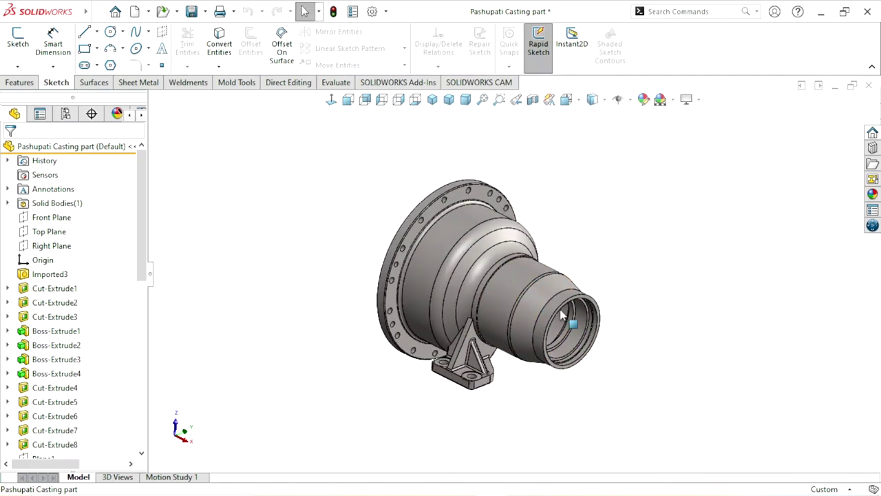
scroll(538, 281, "down", 2)
mouse_move(617, 274)
middle_mouse_down()
mouse_move(527, 299)
mouse_move(578, 289)
middle_mouse_up()
Turn RealView Graphics back on and orbit the casting to check its reflective surfaces.
left_click(698, 99)
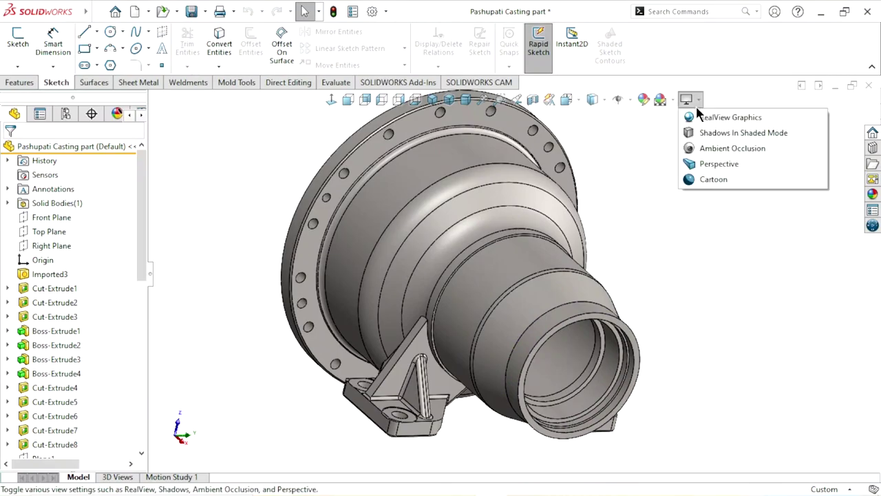
left_click(702, 114)
middle_click_drag(646, 258, 650, 346)
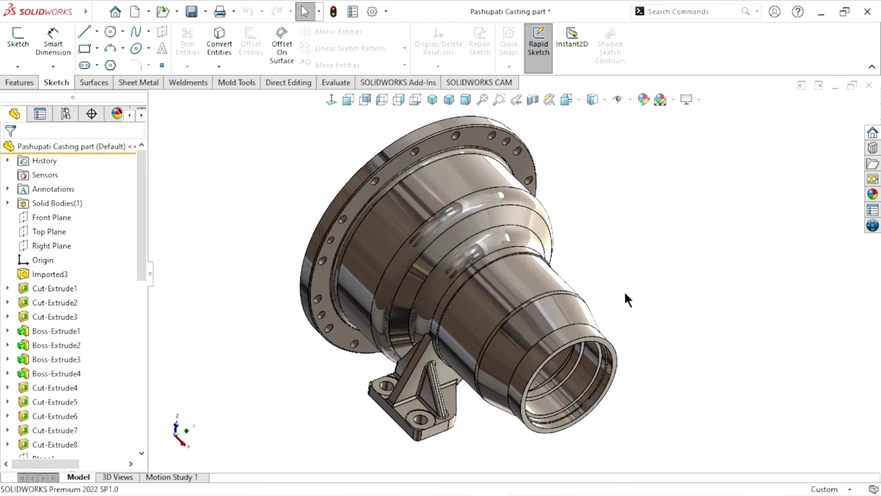
middle_click_drag(650, 345, 654, 246)
Orbit and zoom around the casting's bore end from several angles, including from the flange face.
scroll(581, 330, "up", 3)
scroll(582, 330, "down", 3)
scroll(521, 310, "down", 2)
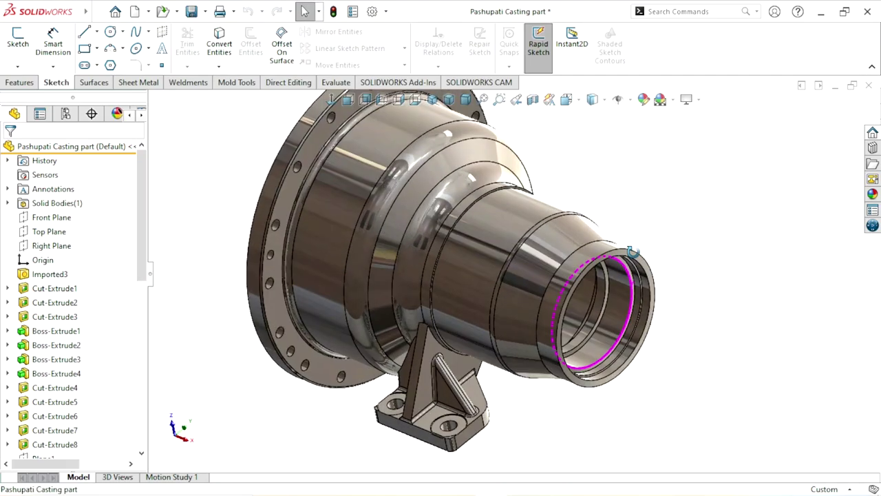
mouse_move(592, 227)
middle_mouse_down()
mouse_move(482, 227)
mouse_move(628, 222)
mouse_move(458, 228)
middle_mouse_up()
scroll(627, 222, "up", 2)
scroll(458, 229, "down", 2)
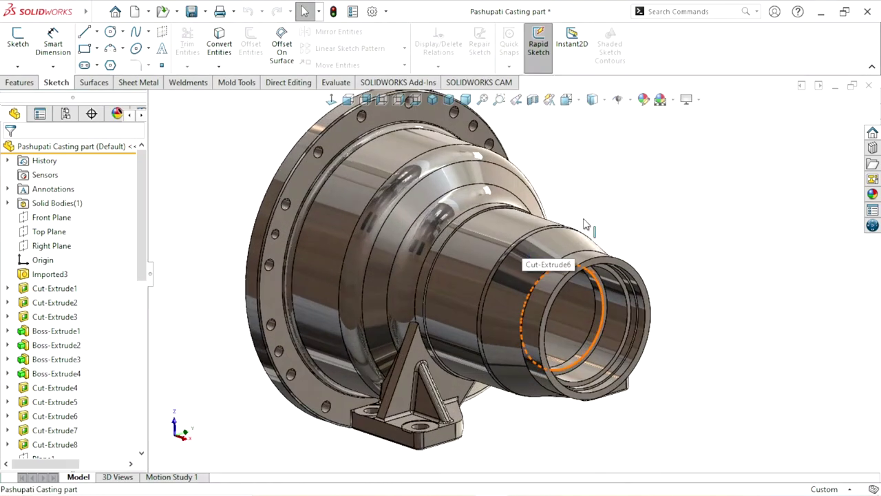
scroll(458, 228, "up", 2)
scroll(458, 228, "down", 2)
scroll(457, 229, "down", 1)
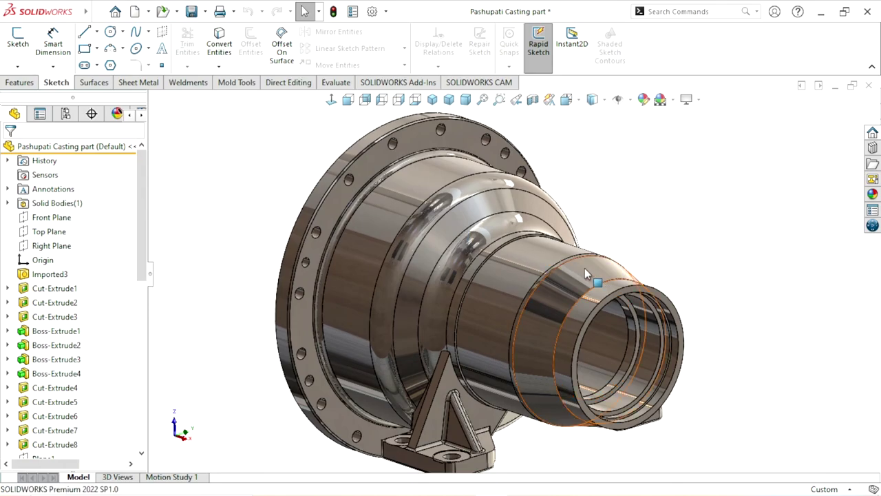
mouse_move(584, 277)
middle_mouse_down()
mouse_move(603, 256)
mouse_move(577, 309)
middle_mouse_up()
scroll(577, 309, "up", 2)
scroll(544, 255, "down", 2)
mouse_move(544, 255)
middle_mouse_down()
mouse_move(658, 256)
mouse_move(633, 213)
mouse_move(602, 289)
middle_mouse_up()
scroll(602, 289, "up", 1)
scroll(659, 262, "down", 1)
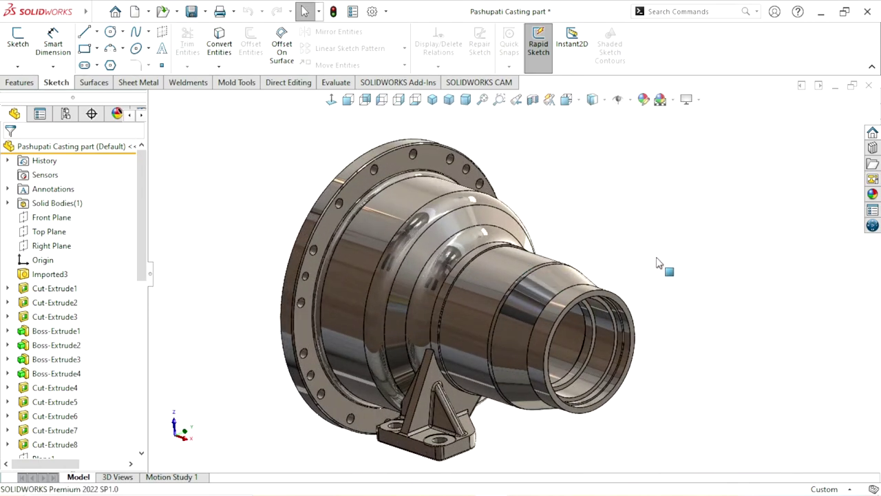
mouse_move(659, 261)
middle_mouse_down()
mouse_move(527, 290)
mouse_move(577, 305)
mouse_move(542, 336)
middle_mouse_up()
scroll(542, 336, "up", 3)
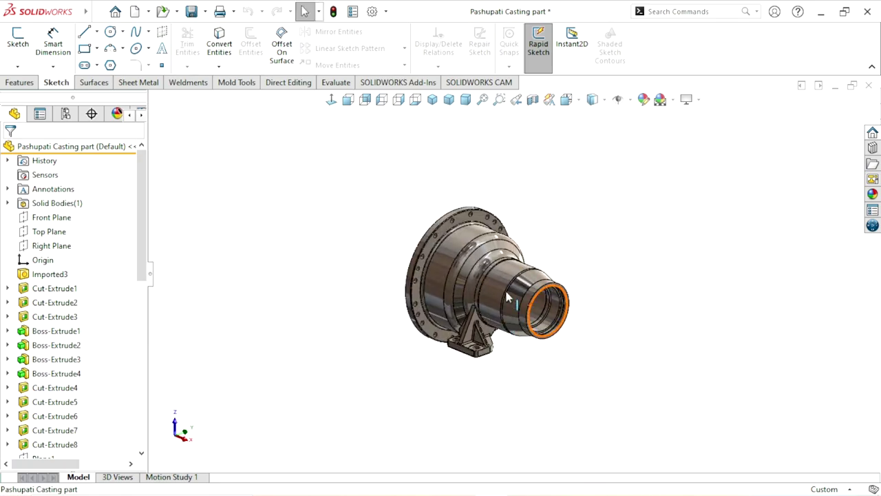
scroll(547, 281, "down", 3)
scroll(626, 236, "down", 1)
Enlarge the bore end and turn it to face the viewer.
middle_click_drag(625, 236, 501, 311)
scroll(501, 312, "up", 2)
scroll(501, 311, "down", 1)
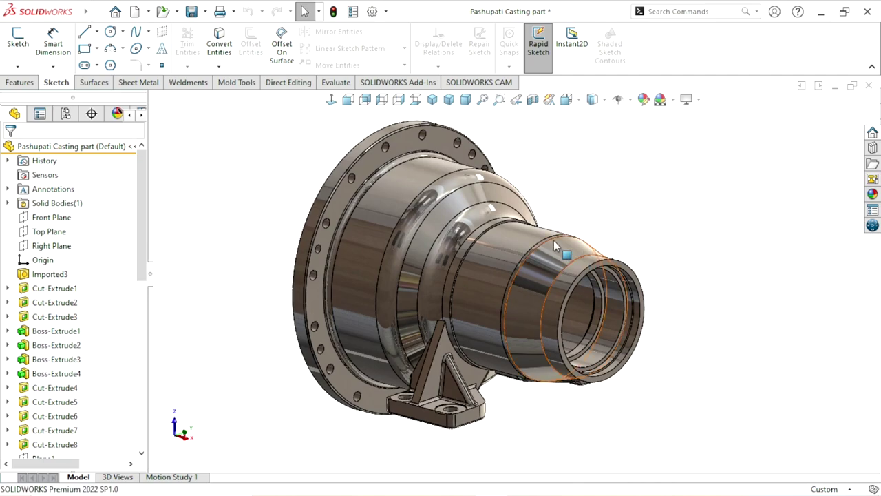
middle_click_drag(629, 240, 539, 298)
scroll(539, 298, "down", 1)
scroll(521, 238, "up", 2)
scroll(522, 235, "up", 1)
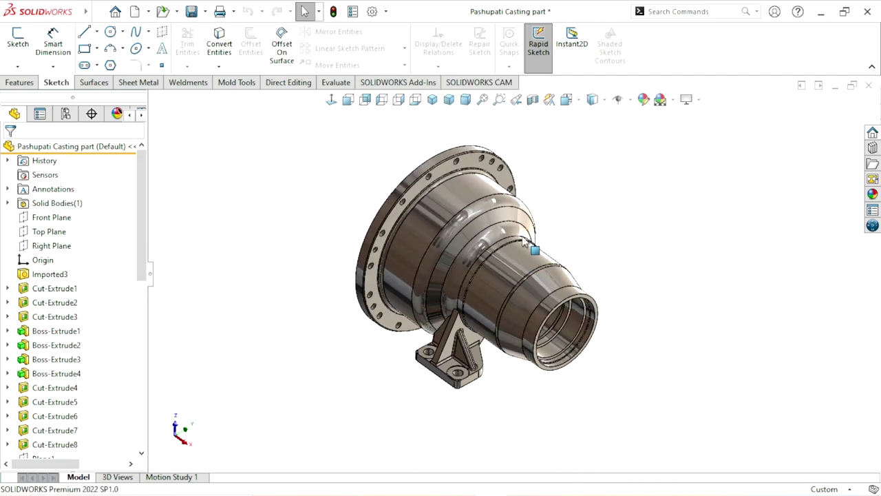
scroll(610, 240, "down", 2)
mouse_move(610, 240)
middle_mouse_down()
mouse_move(563, 199)
mouse_move(571, 266)
middle_mouse_up()
scroll(571, 265, "up", 2)
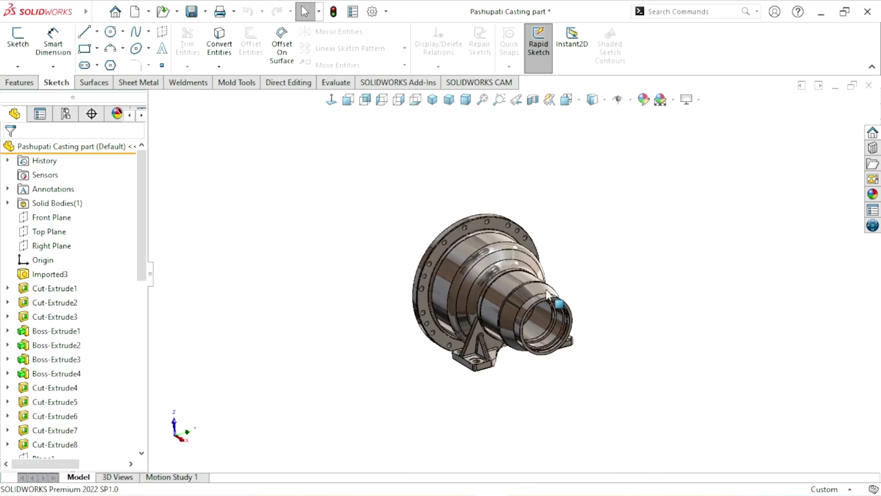
scroll(604, 310, "down", 2)
mouse_move(603, 310)
middle_mouse_down()
mouse_move(585, 287)
mouse_move(561, 317)
middle_mouse_up()
scroll(561, 317, "up", 2)
scroll(553, 285, "down", 3)
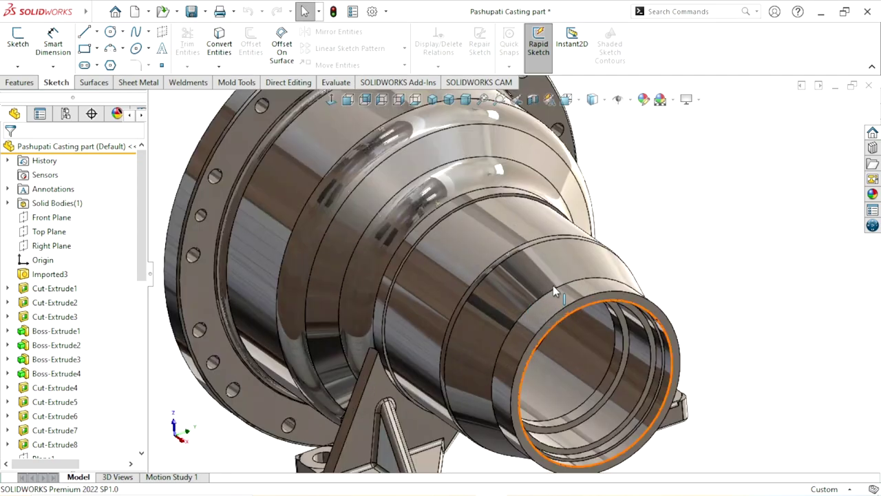
scroll(552, 285, "up", 2)
Inspect the shiny casting side-on and from the flange face, ending head-on at the bore.
mouse_move(552, 285)
middle_mouse_down()
mouse_move(549, 224)
mouse_move(585, 259)
middle_mouse_up()
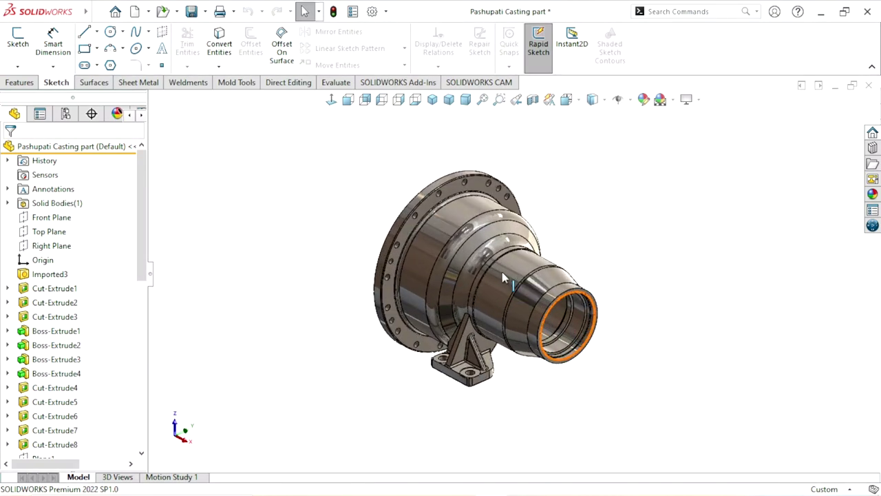
mouse_move(585, 259)
middle_mouse_down()
mouse_move(610, 265)
mouse_move(584, 264)
middle_mouse_up()
scroll(584, 263, "up", 1)
scroll(585, 264, "down", 2)
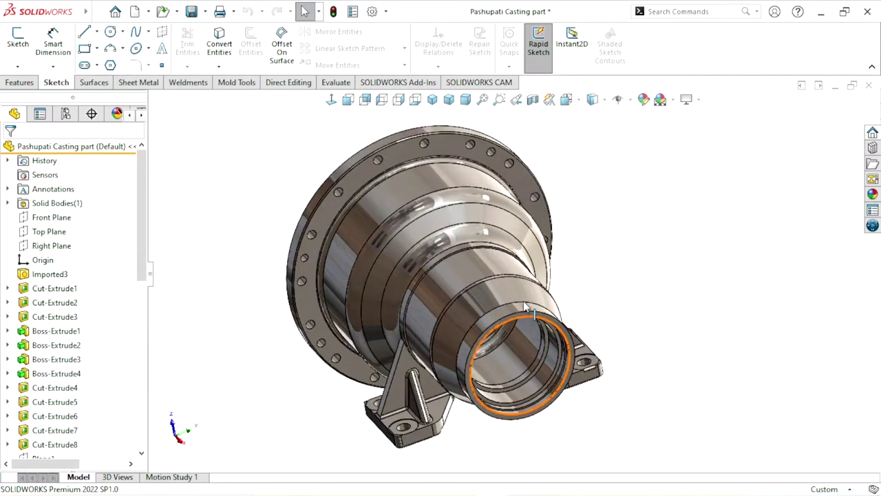
scroll(599, 266, "down", 2)
mouse_move(554, 291)
middle_mouse_down()
mouse_move(589, 305)
mouse_move(602, 264)
mouse_move(584, 315)
mouse_move(509, 235)
mouse_move(471, 307)
mouse_move(610, 346)
mouse_move(546, 344)
mouse_move(517, 292)
mouse_move(537, 276)
mouse_move(571, 289)
middle_mouse_up()
scroll(588, 305, "up", 2)
scroll(589, 305, "down", 2)
scroll(601, 264, "up", 2)
scroll(601, 263, "down", 2)
scroll(571, 289, "up", 3)
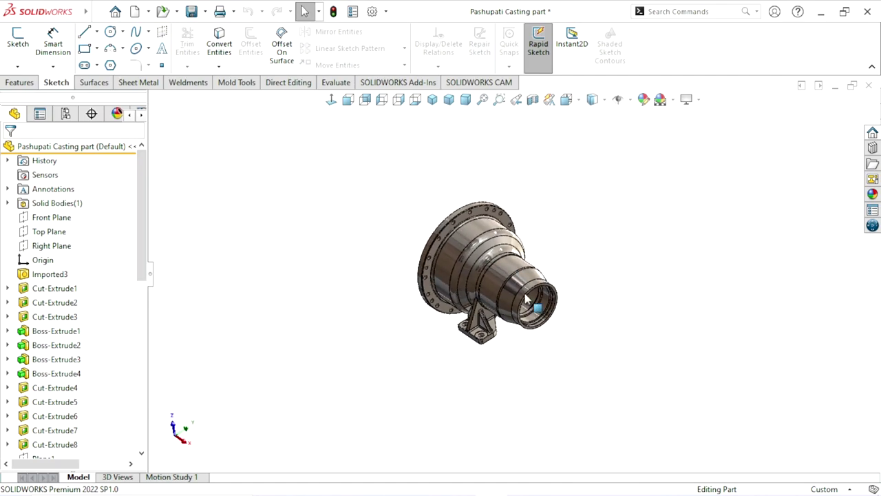